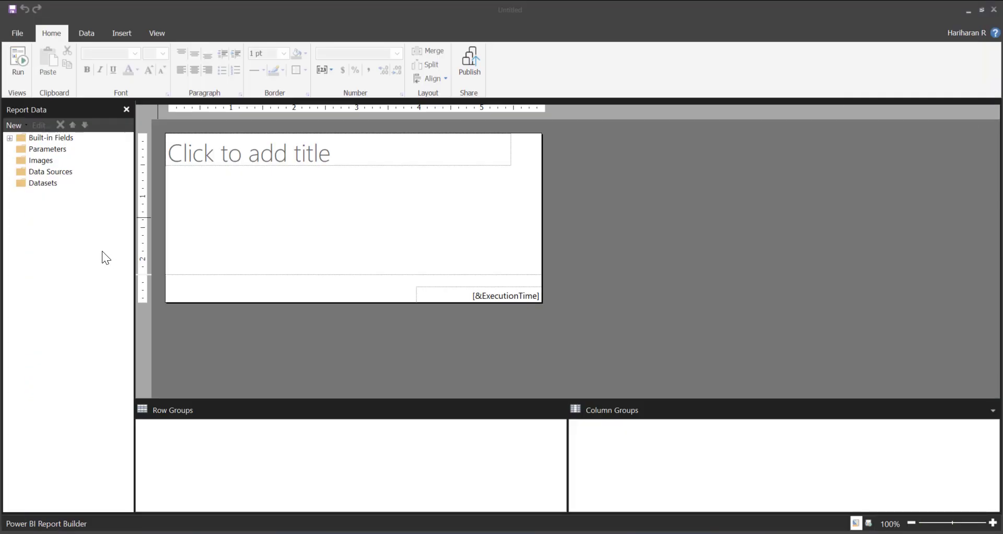
# Review the connection types offered for a new report data source, then cancel the data source dialog
pyautogui.rightClick(60, 175)
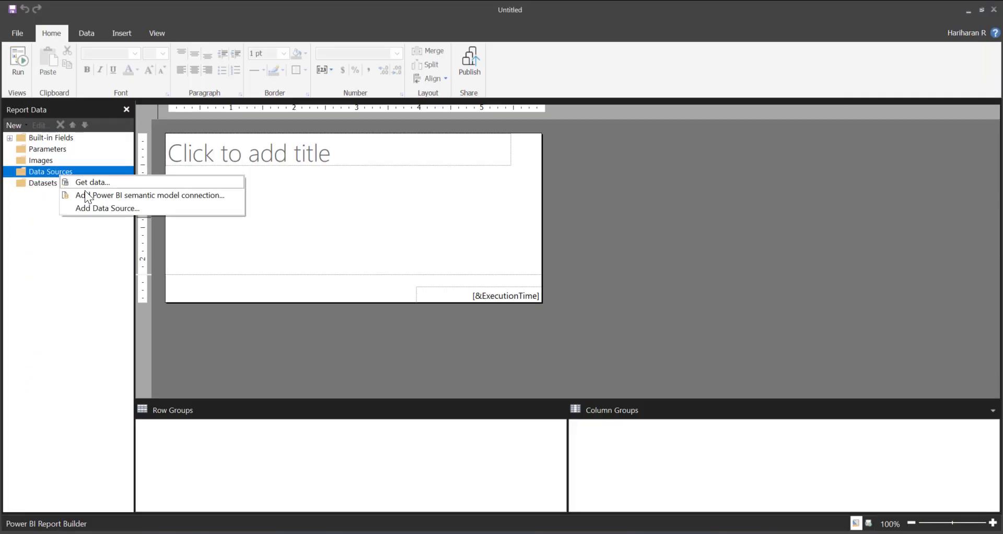
pyautogui.click(104, 209)
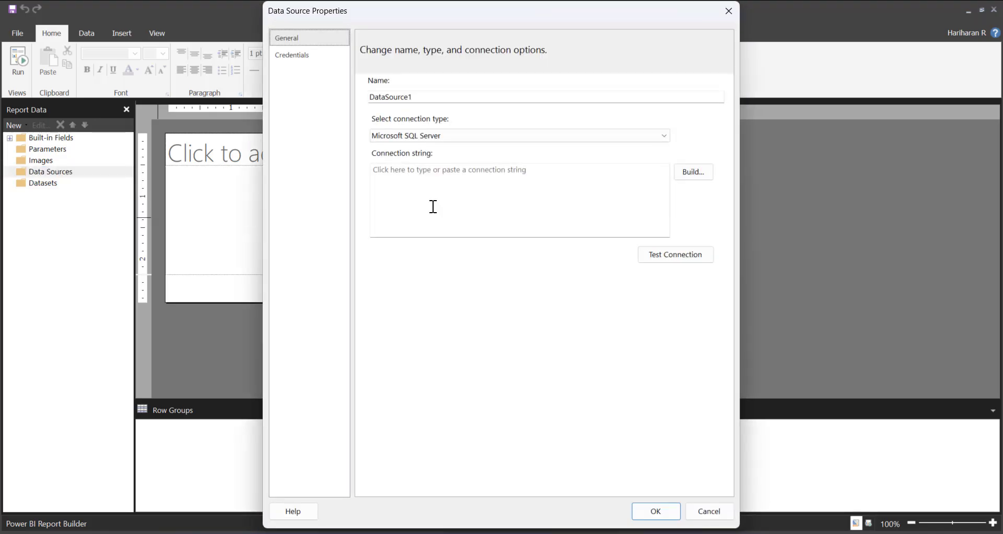
pyautogui.click(393, 137)
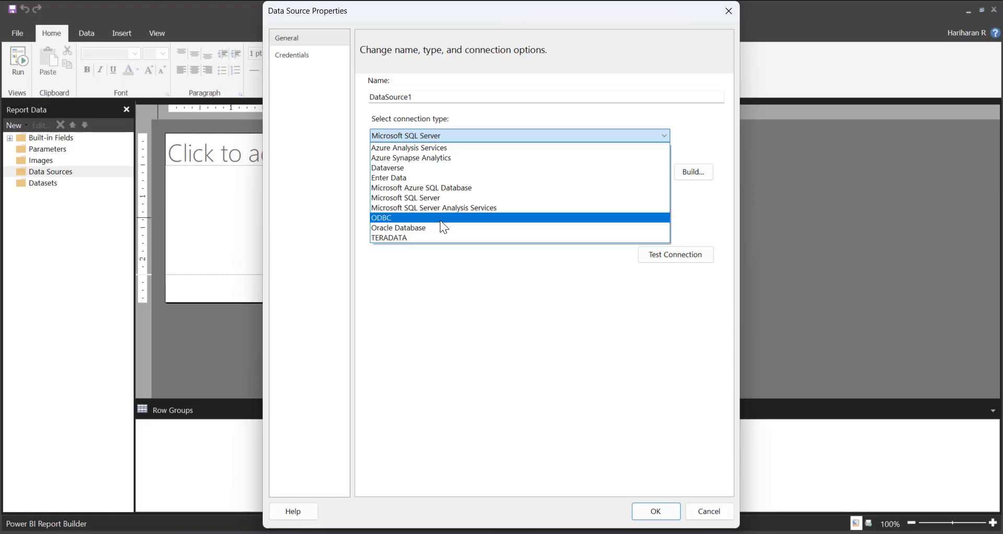
pyautogui.click(705, 517)
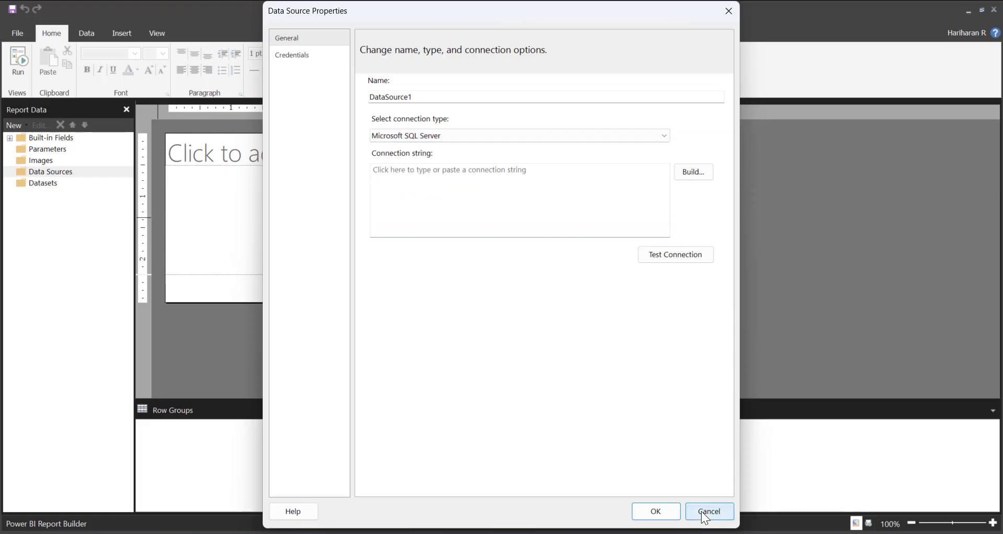
pyautogui.click(708, 512)
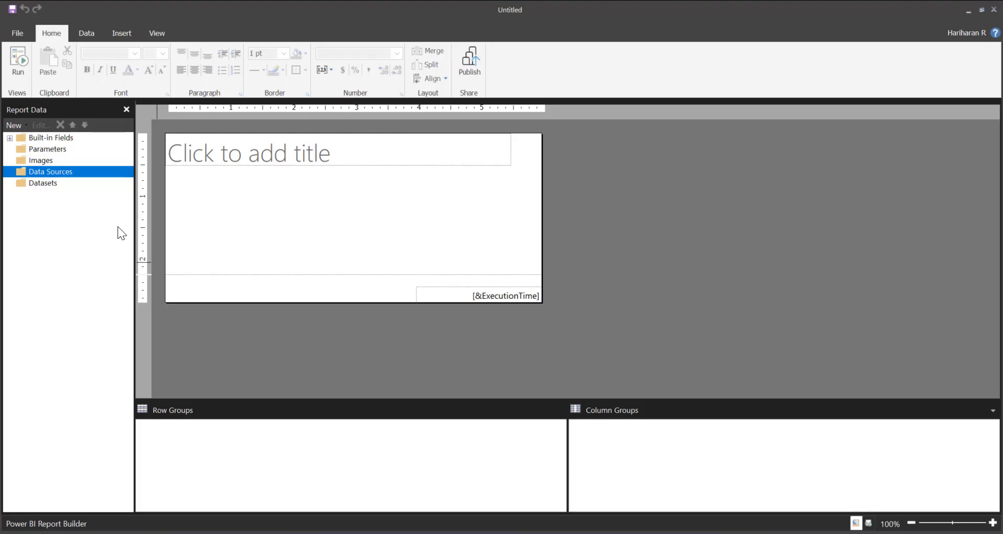
pyautogui.rightClick(49, 170)
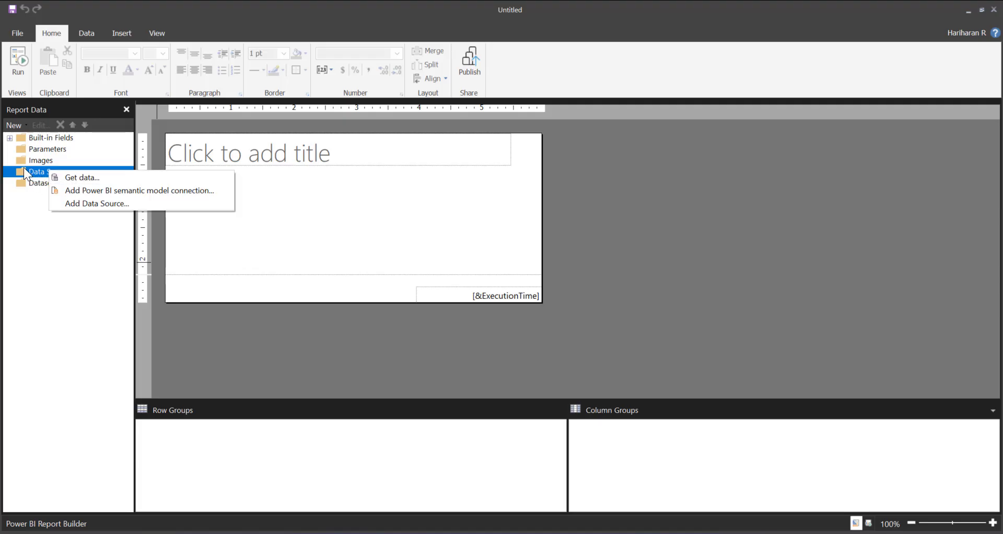
# Start Get data and browse the full list of new data sources
pyautogui.click(88, 32)
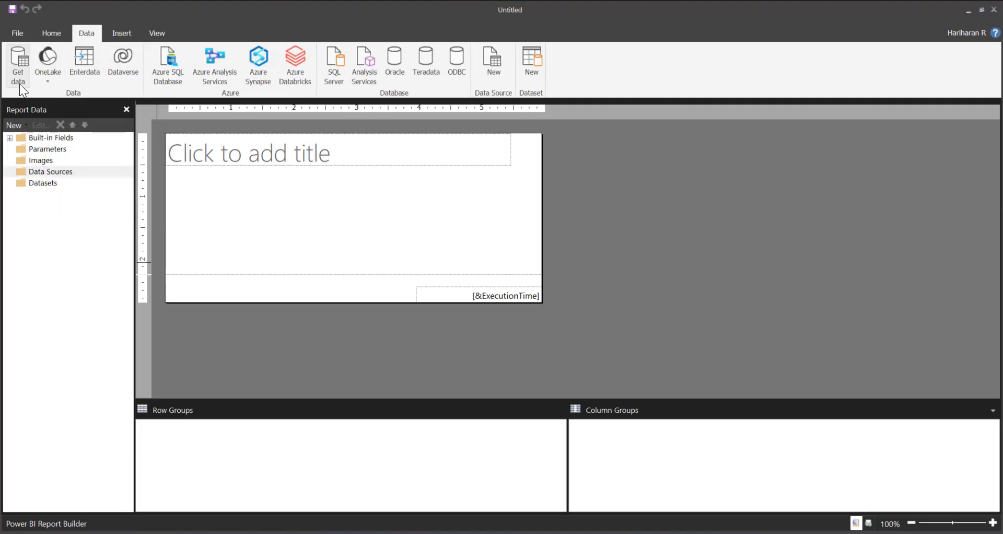
pyautogui.click(21, 65)
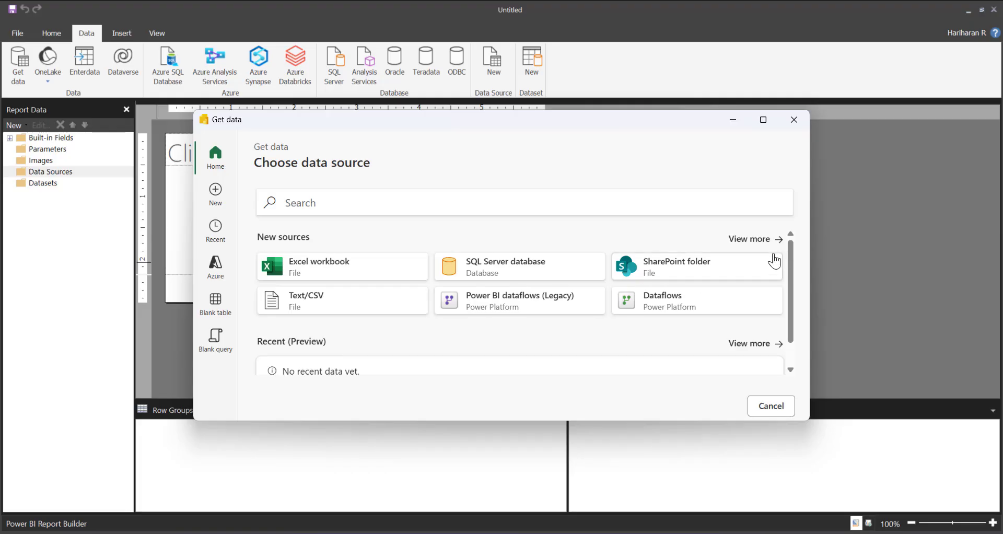
pyautogui.click(752, 240)
pyautogui.scroll(-5, 384, 314)
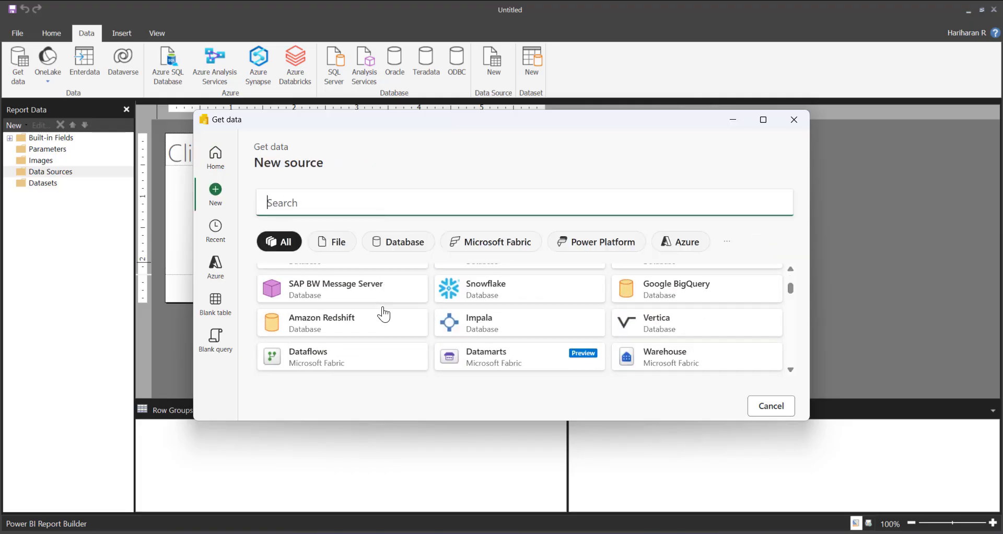
pyautogui.scroll(5, 383, 314)
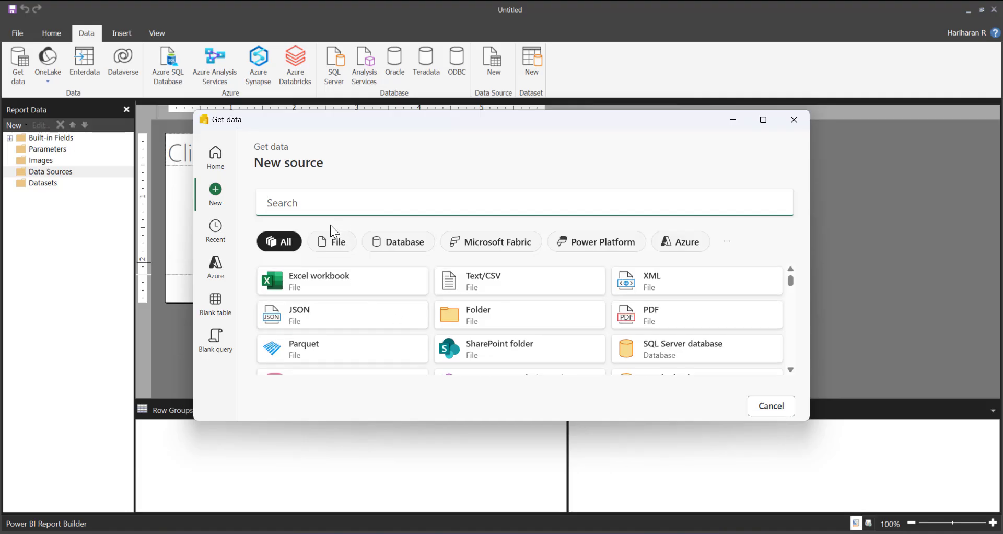
# Search the new sources for "Azu" and choose Azure SQL database as the data source
pyautogui.click(233, 268)
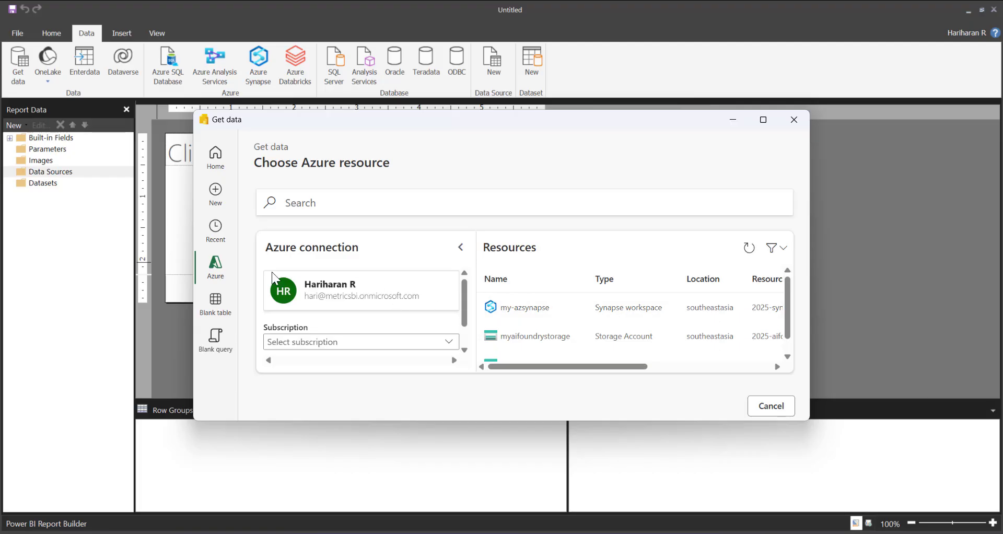
pyautogui.click(219, 202)
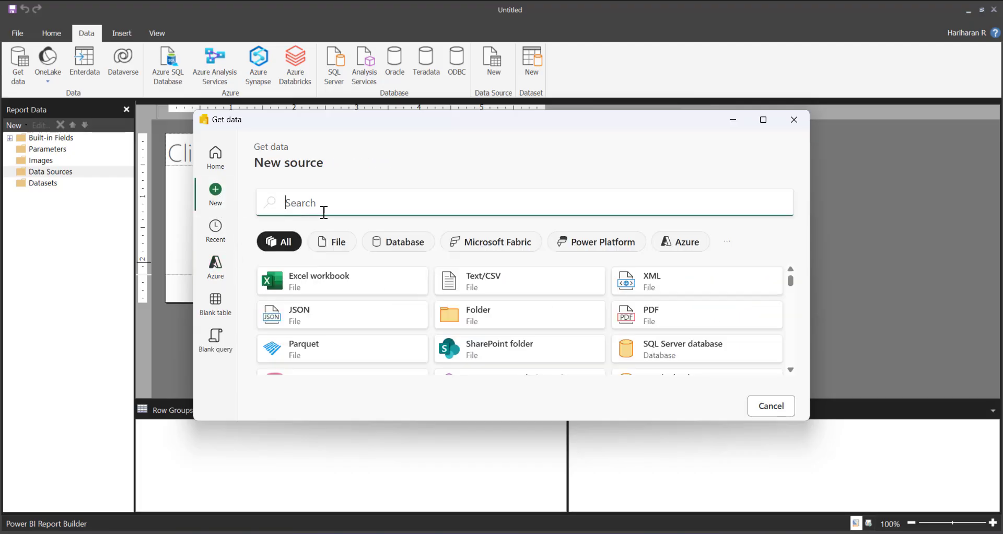
pyautogui.write('Azu')
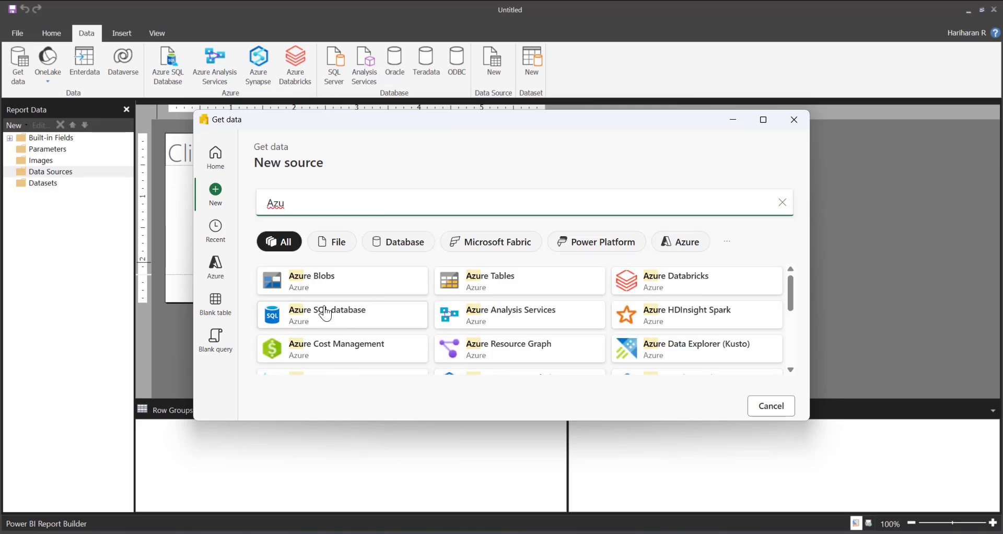
pyautogui.click(307, 316)
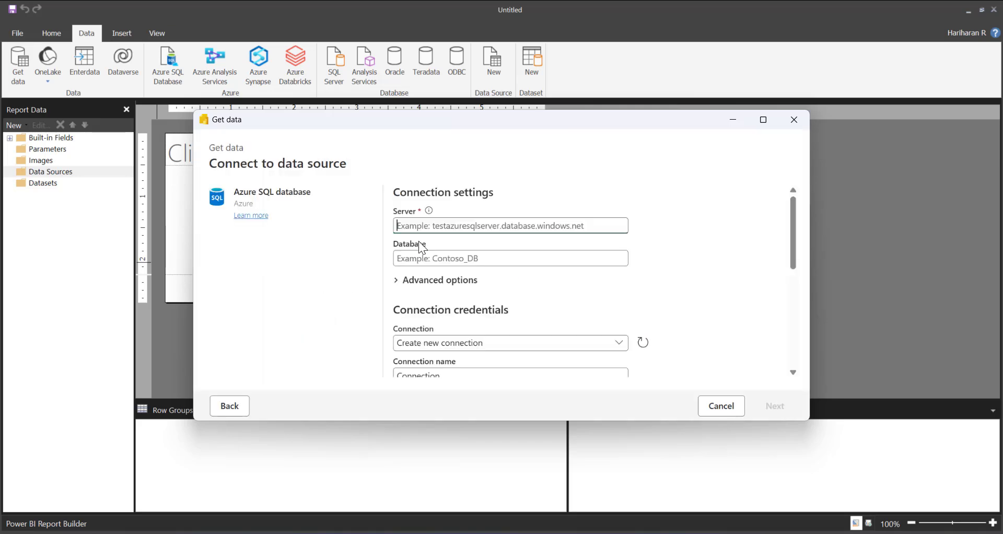
# Paste the copied datawarehouse.fabric.microsoft.com address as the Azure SQL database server
pyautogui.write('Wiki')
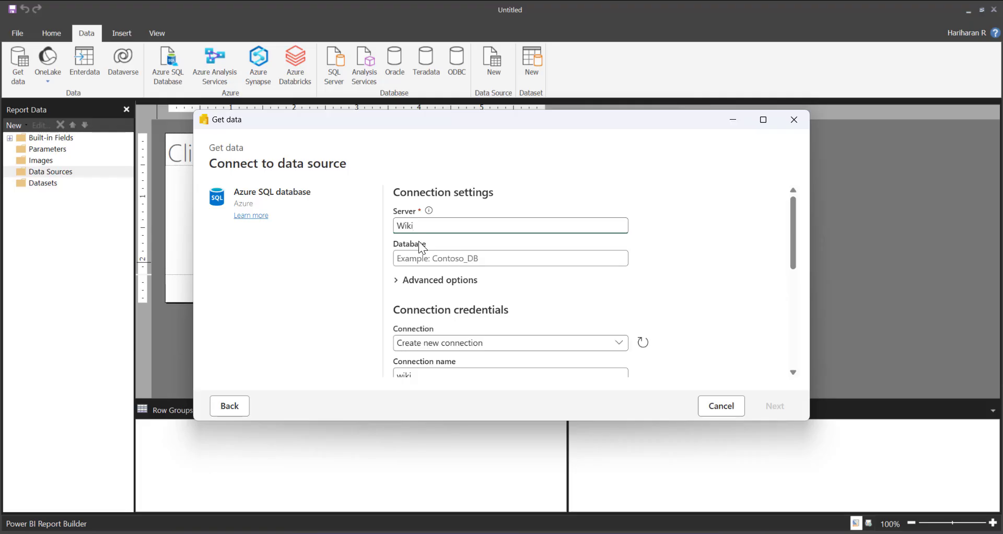
pyautogui.press('BackSpace')
pyautogui.press('BackSpace')
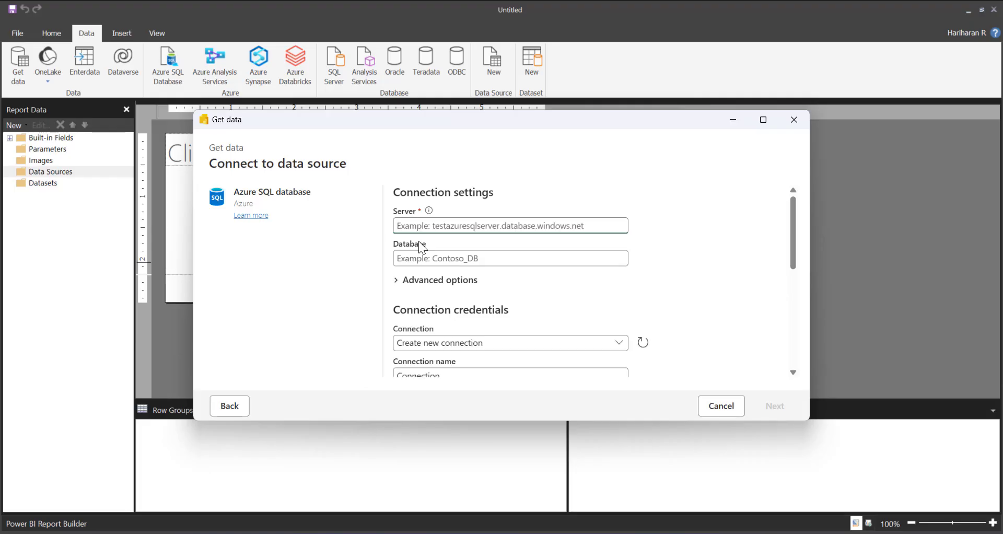
pyautogui.press('super+v')
pyautogui.scroll(-3, 472, 424)
pyautogui.click(475, 460)
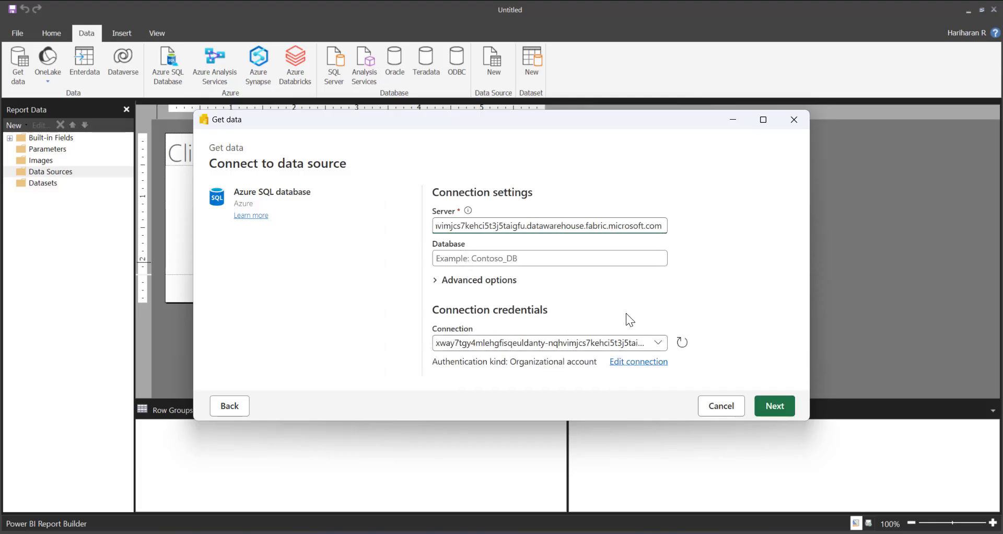
# Examine the advanced options and the credential settings offered for creating a new connection
pyautogui.click(694, 285)
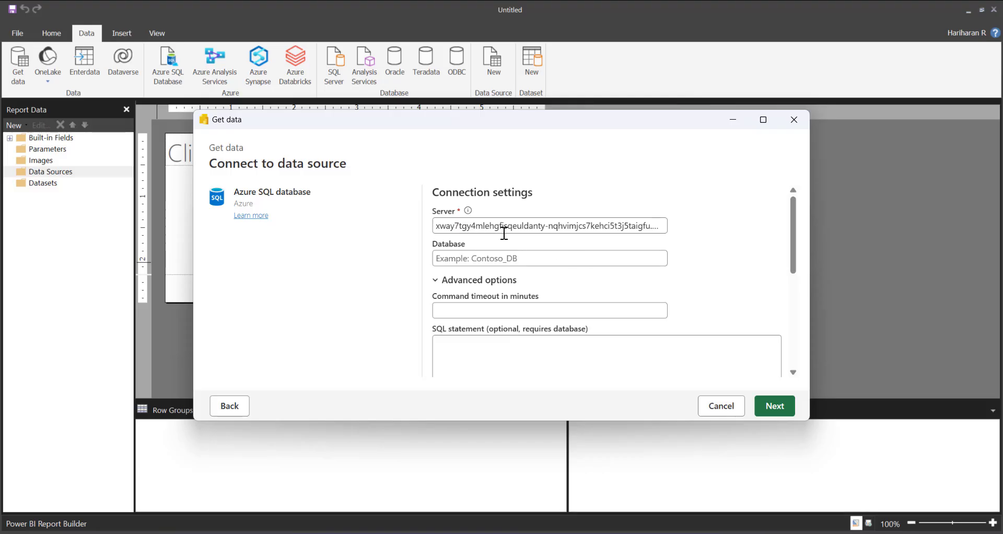
pyautogui.click(474, 281)
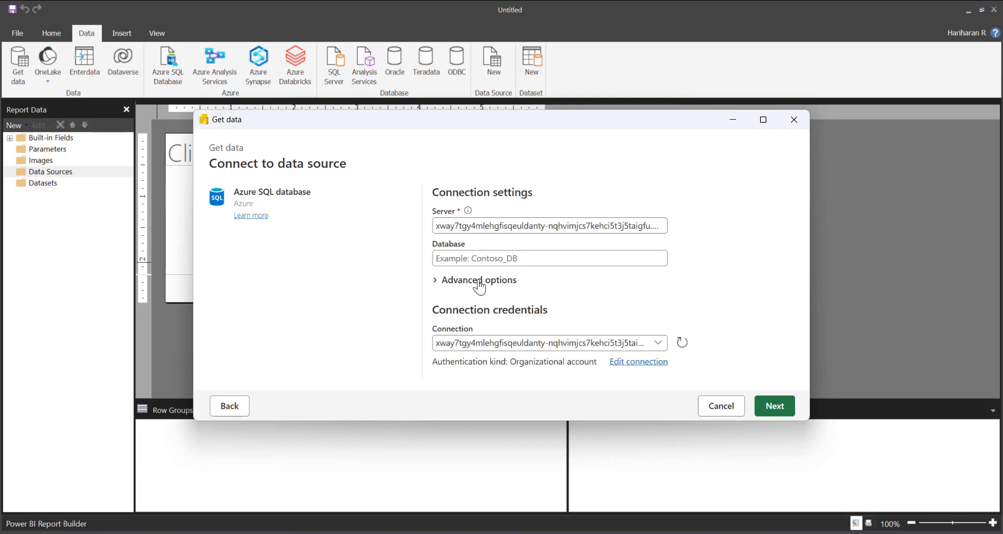
pyautogui.click(504, 345)
pyautogui.click(472, 393)
pyautogui.scroll(-5, 601, 303)
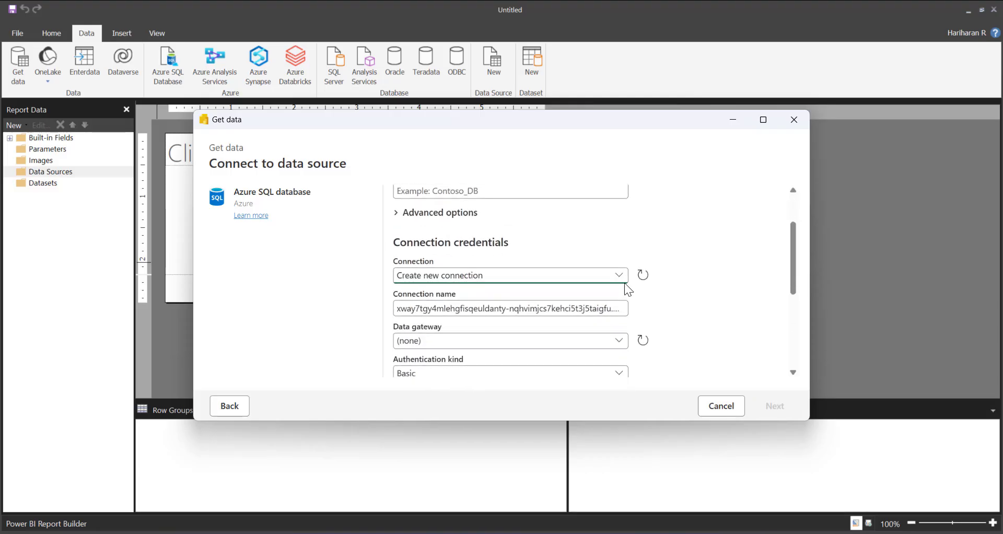
pyautogui.scroll(4, 446, 306)
pyautogui.scroll(-1, 450, 322)
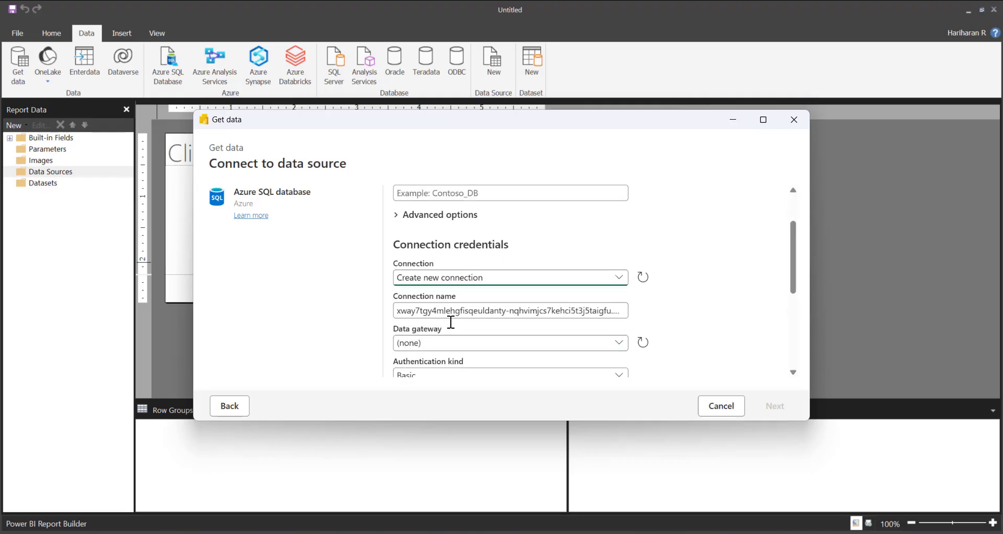
pyautogui.scroll(-1, 436, 352)
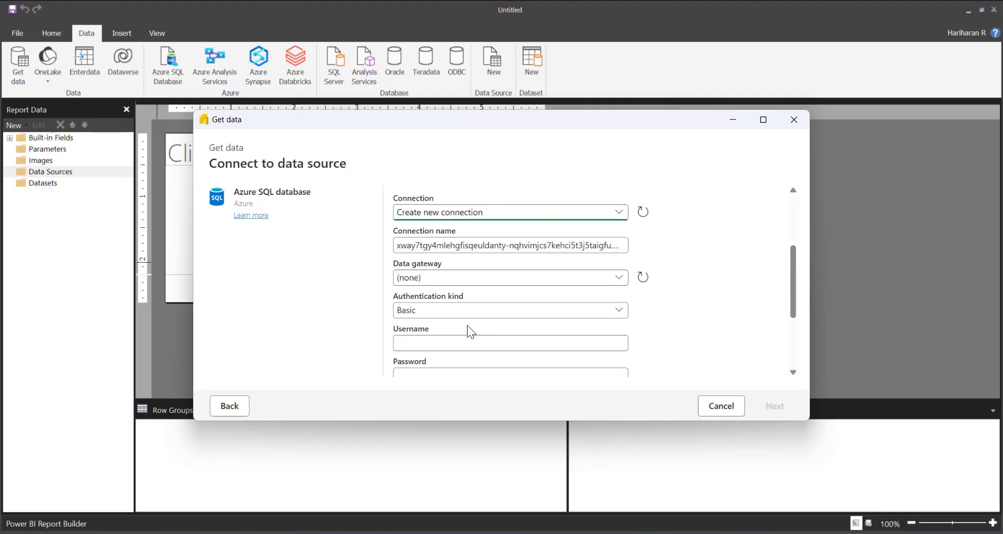
pyautogui.scroll(1, 524, 290)
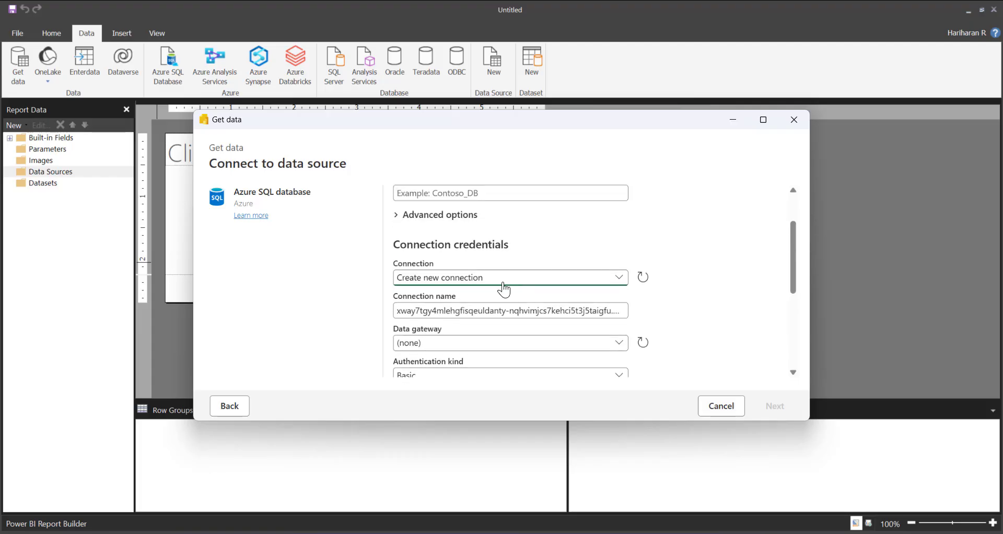
# Select the first existing connection for the server, which uses an organizational account, and continue to data selection
pyautogui.click(474, 278)
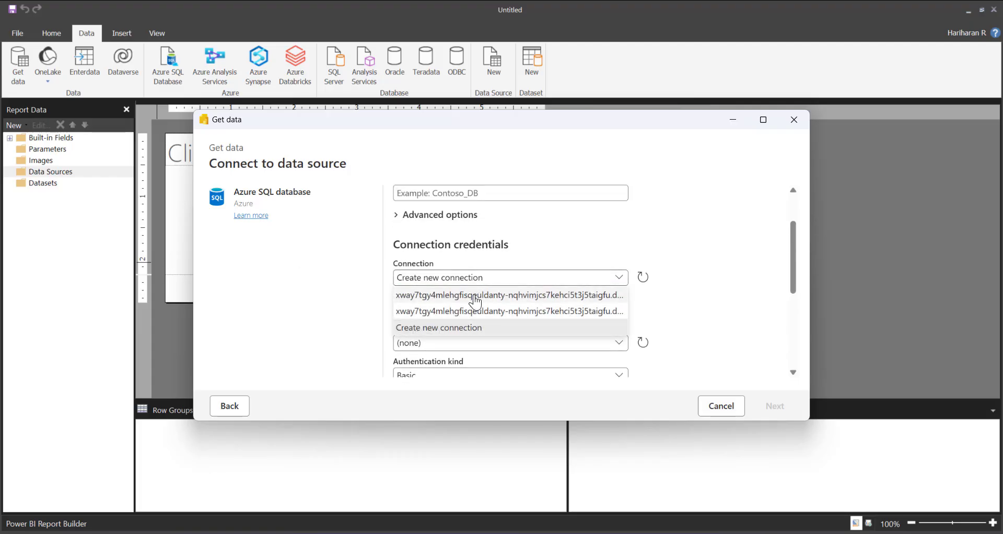
pyautogui.click(477, 297)
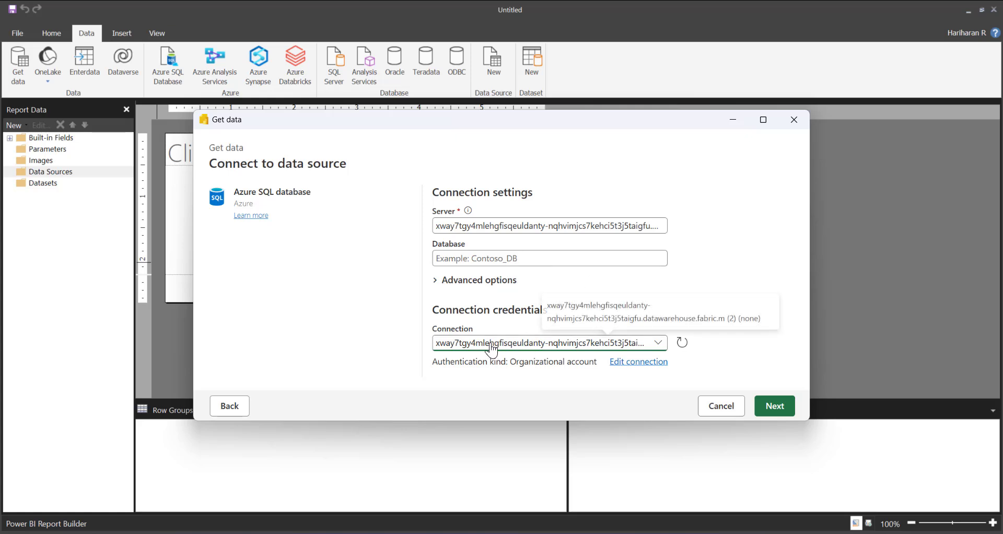
pyautogui.click(780, 412)
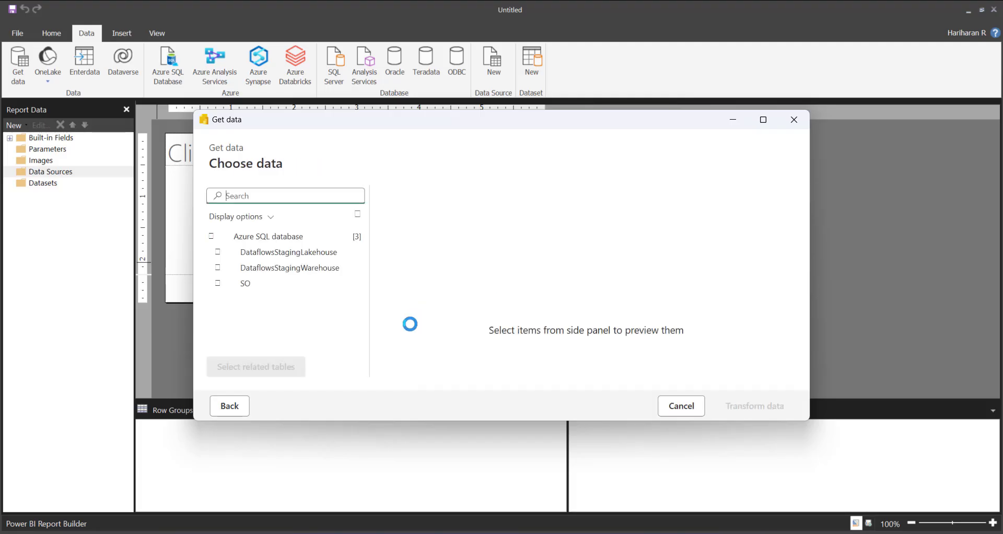
# Select the PostTypes table in the SO database and load it into the Power Query editor
pyautogui.click(217, 284)
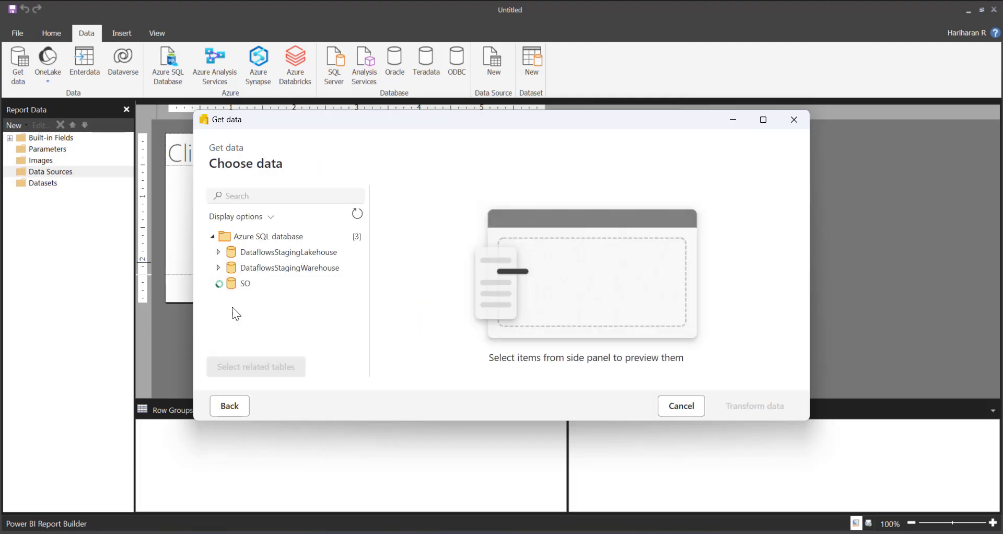
pyautogui.scroll(-5, 317, 313)
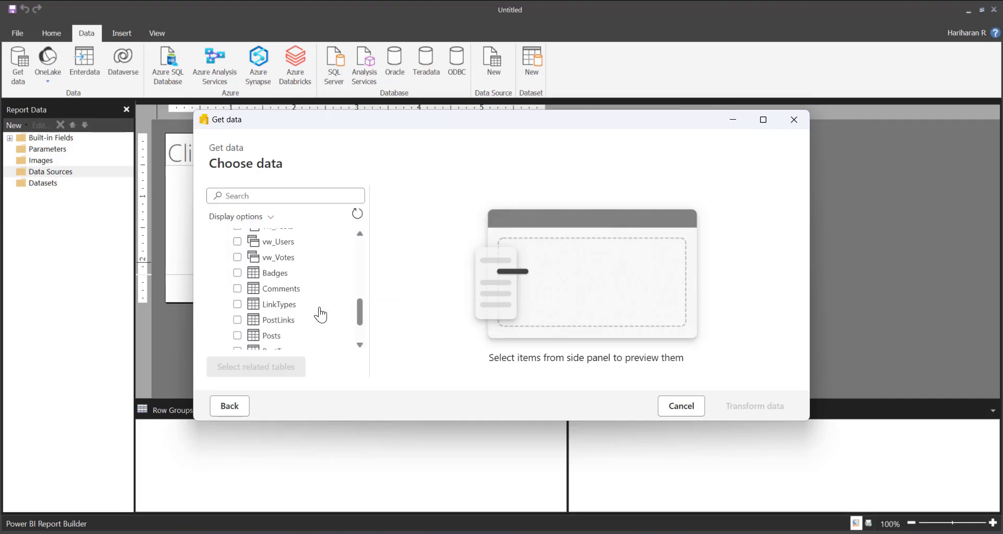
pyautogui.scroll(-2, 321, 315)
pyautogui.click(238, 295)
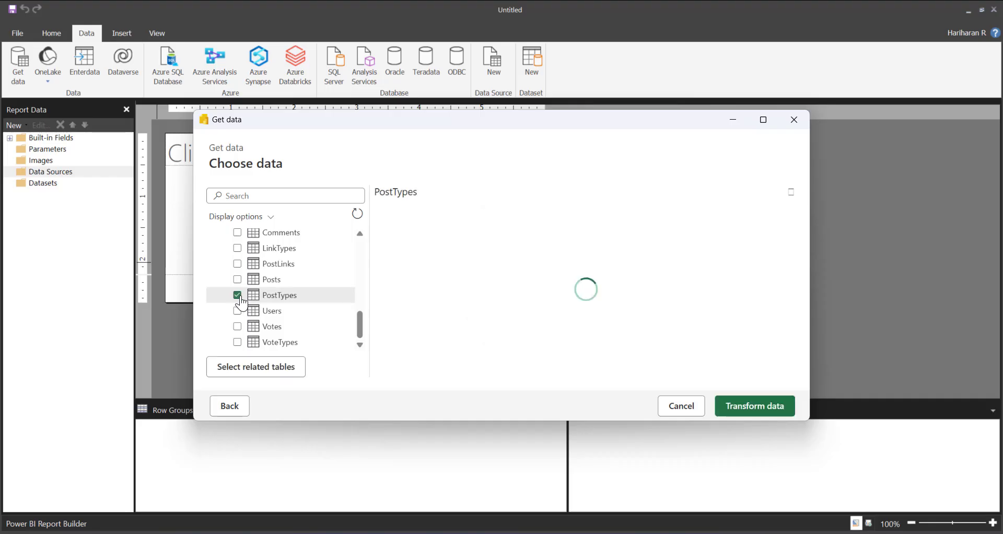
pyautogui.click(751, 413)
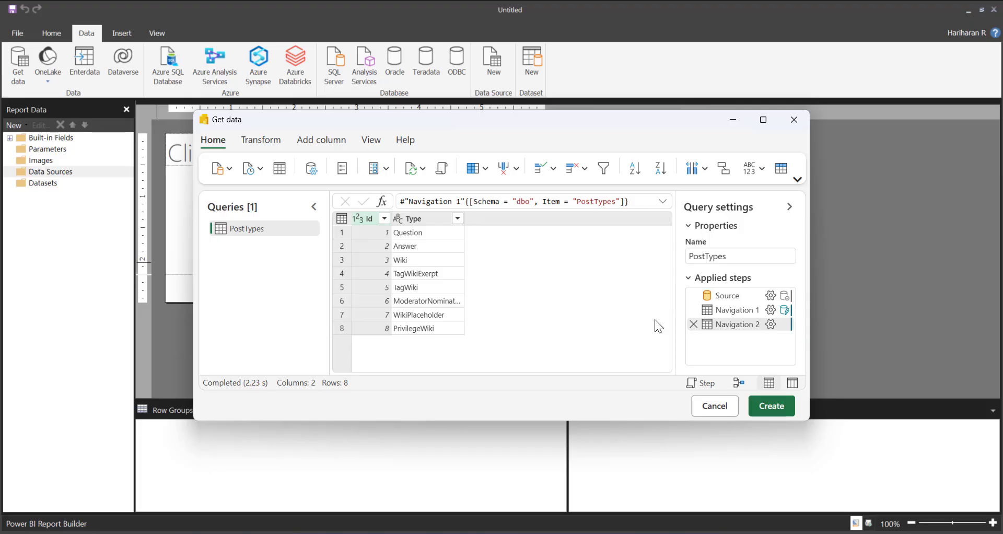
# Create the PostTypes dataset from the query without further transformations, and expand the report's Datasets and Data Sources folders
pyautogui.click(258, 141)
pyautogui.click(321, 140)
pyautogui.click(370, 142)
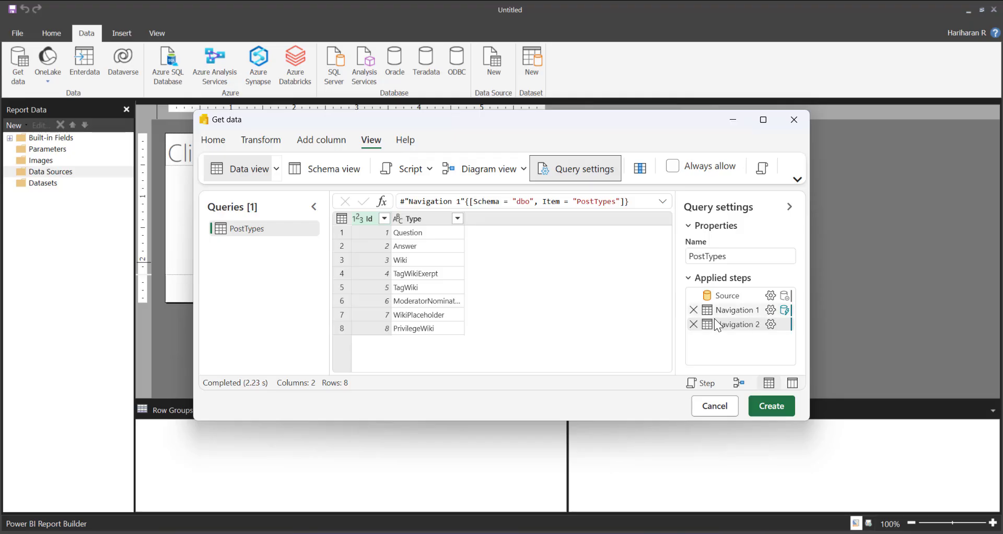
pyautogui.click(778, 414)
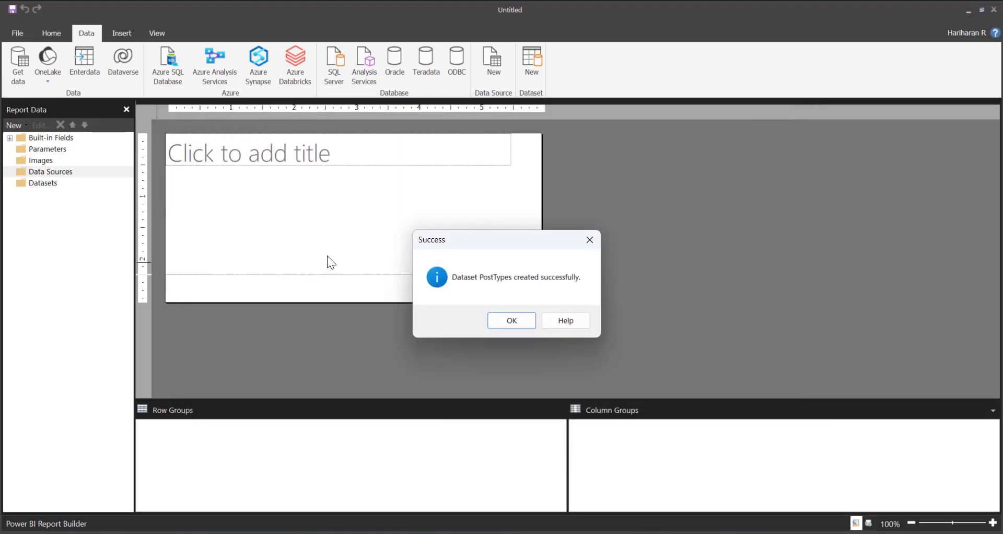
pyautogui.click(500, 321)
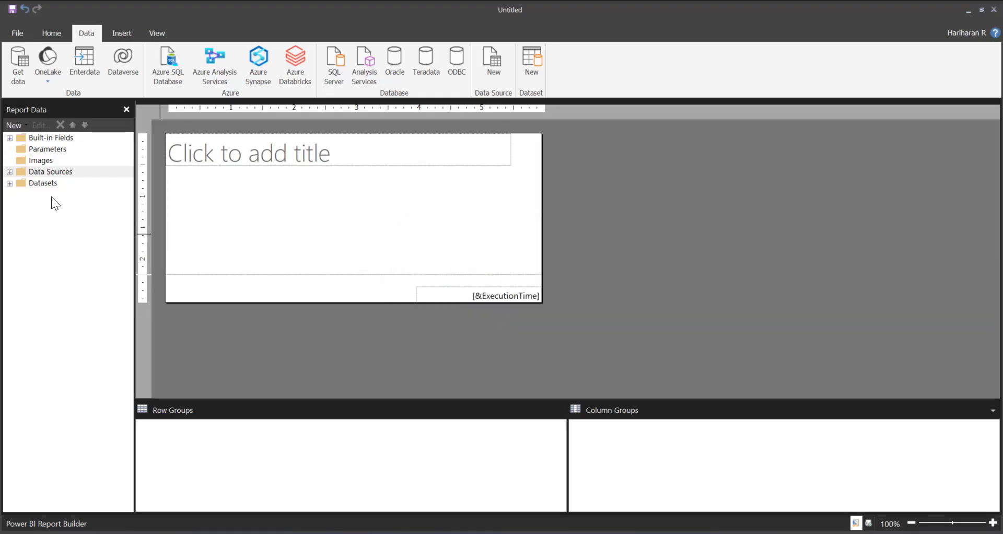
pyautogui.click(10, 182)
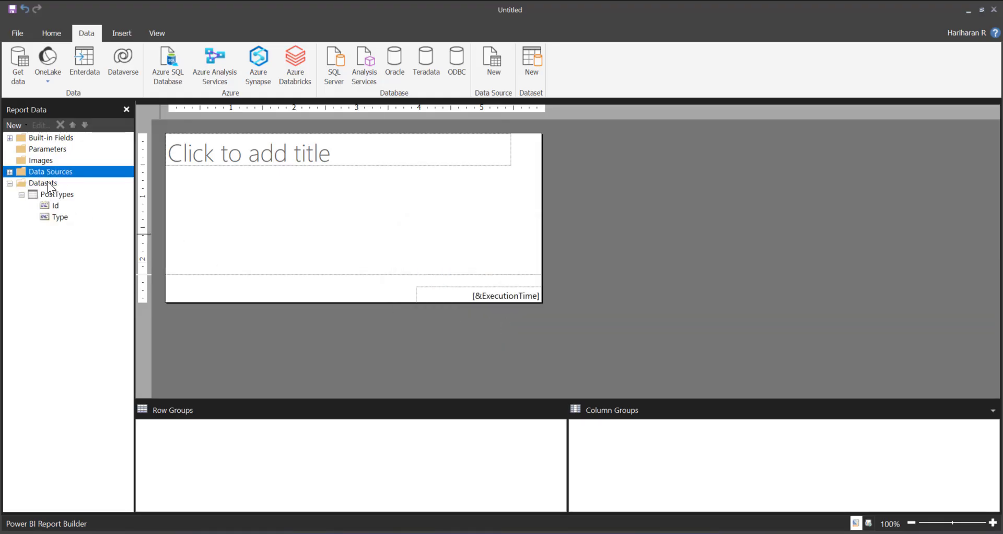
pyautogui.click(9, 172)
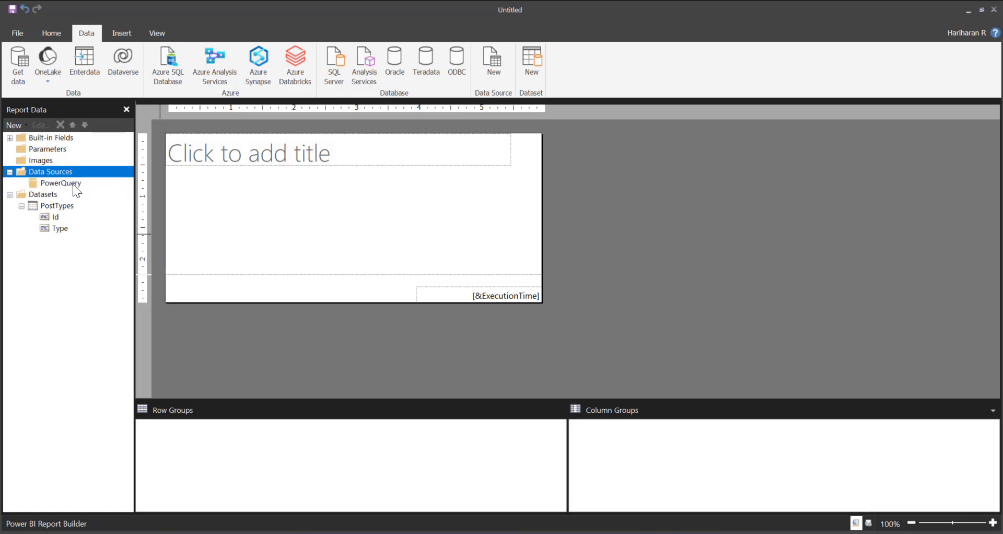
# Insert a table below the title with the Id and Type fields in its first two columns, and preview the report
pyautogui.click(123, 36)
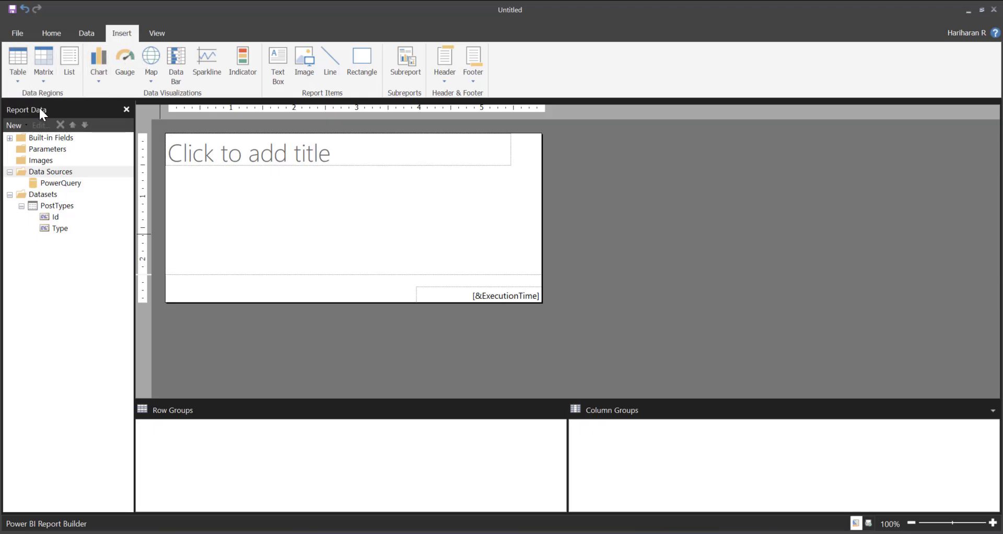
pyautogui.moveTo(196, 191); pyautogui.dragTo(399, 243)
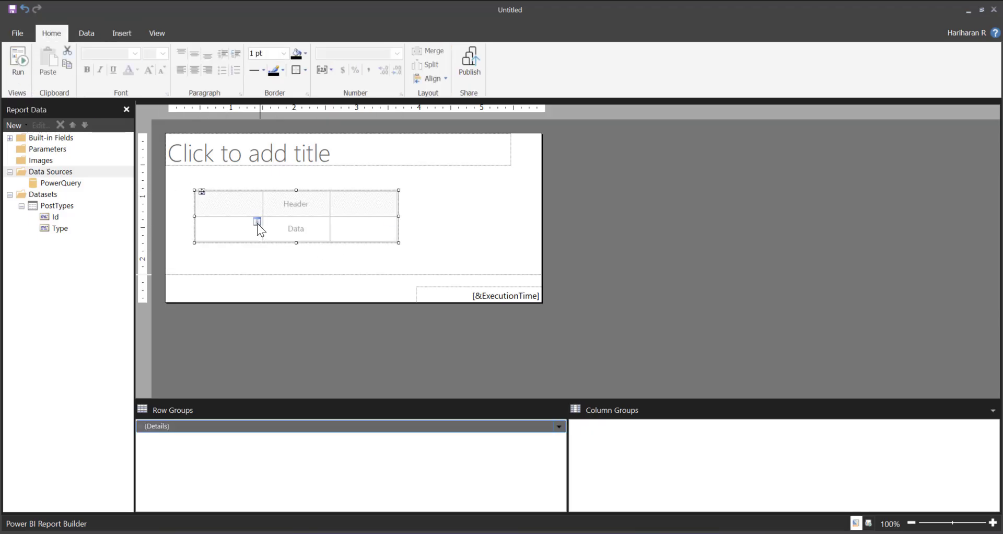
pyautogui.click(257, 221)
pyautogui.click(267, 234)
pyautogui.click(328, 213)
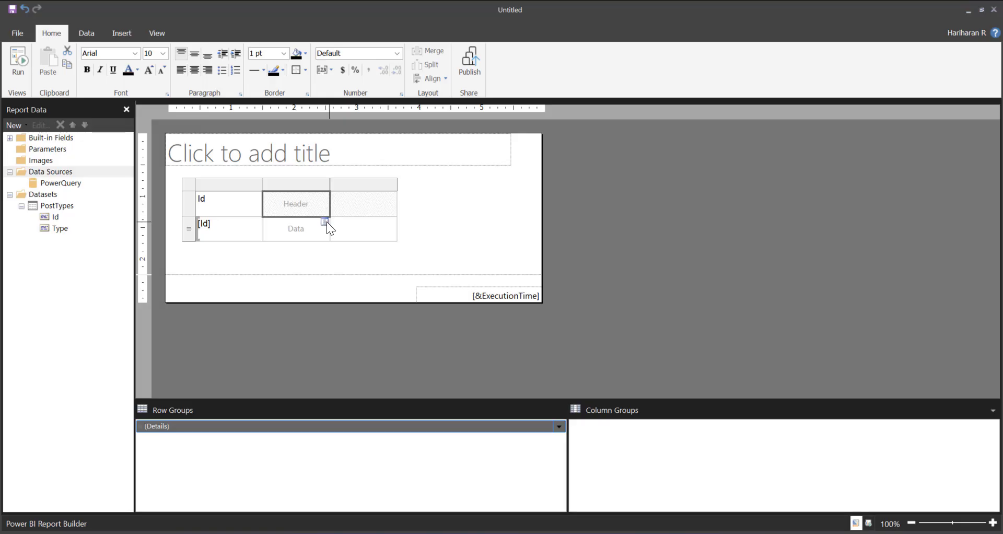
pyautogui.click(324, 222)
pyautogui.click(341, 244)
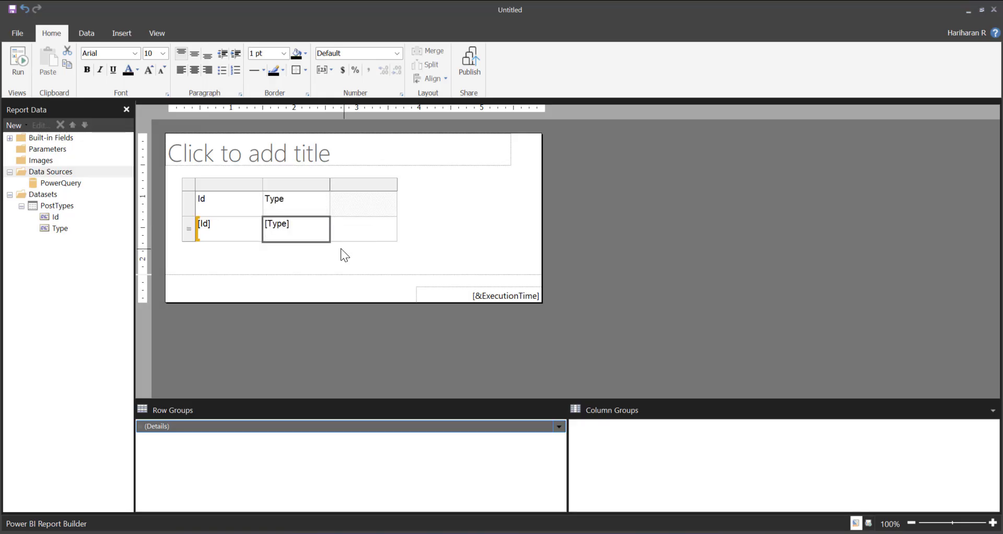
pyautogui.click(21, 55)
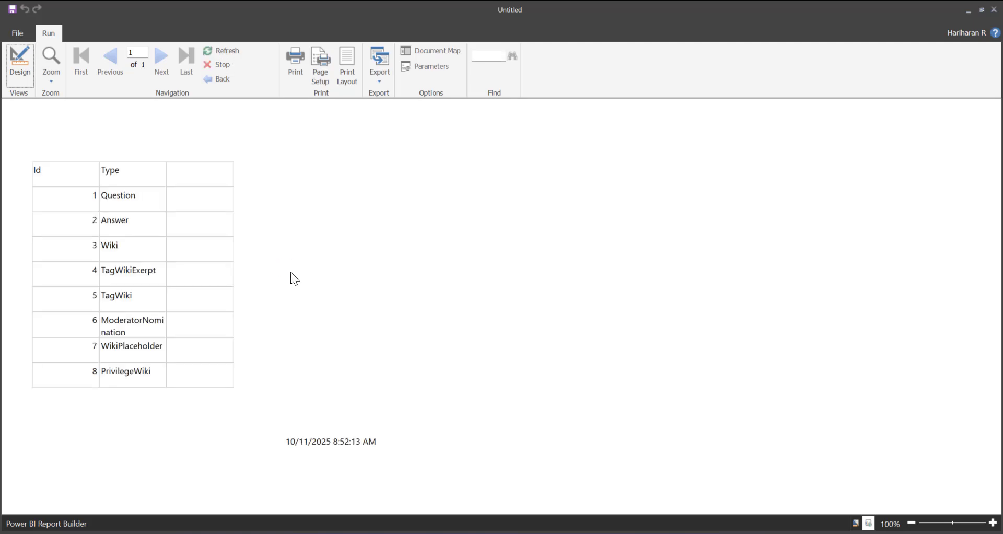
pyautogui.click(14, 64)
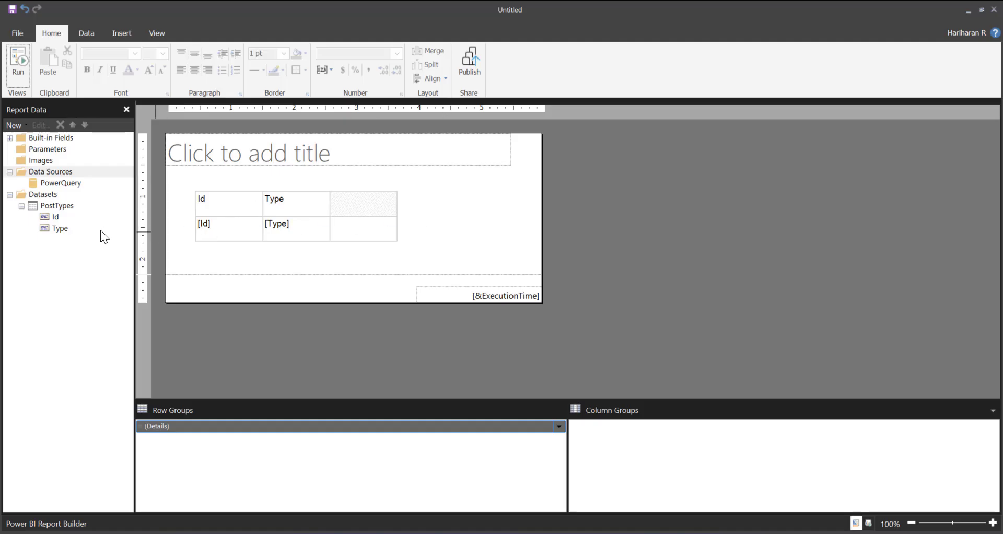
# Open the PostTypes dataset's mashup for editing and add a new parameter named PType
pyautogui.rightClick(57, 205)
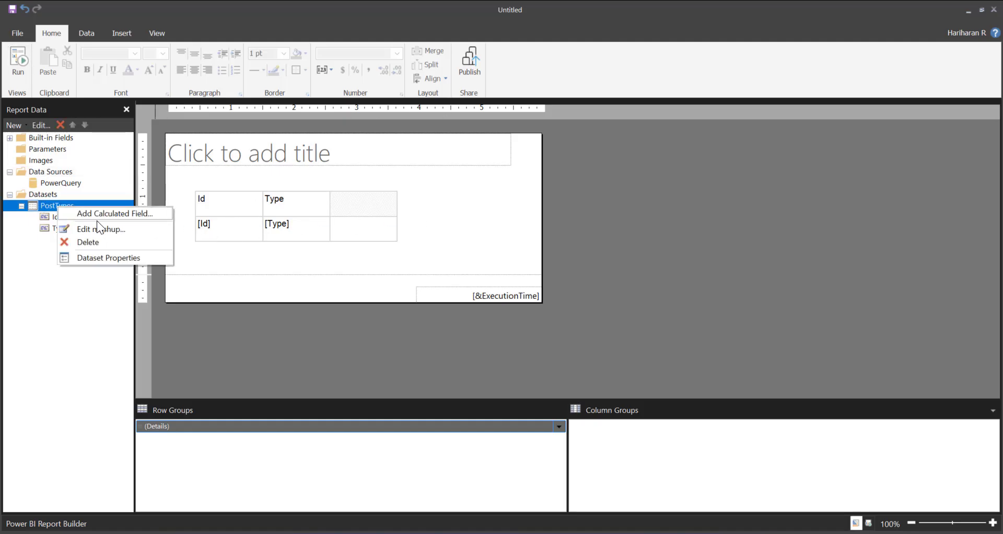
pyautogui.click(104, 232)
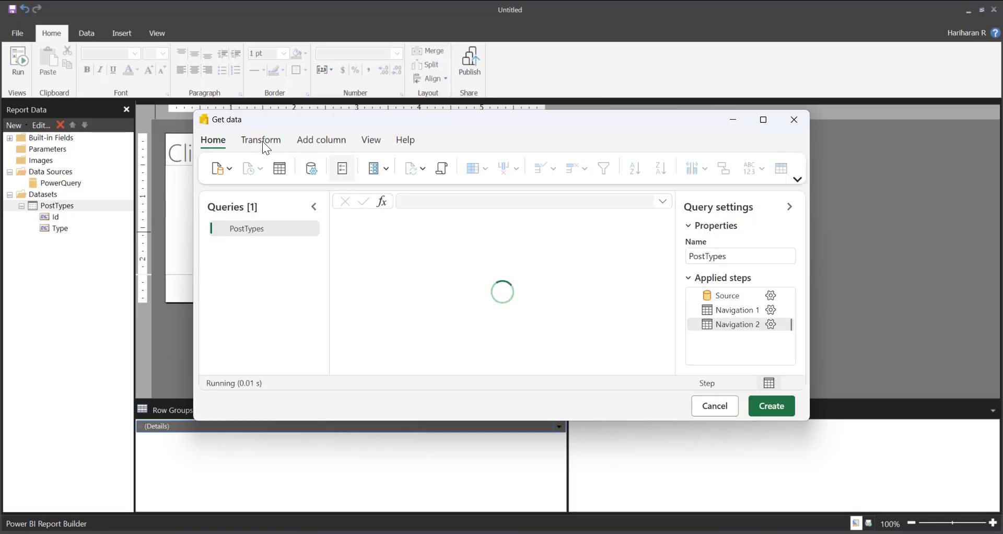
pyautogui.click(386, 171)
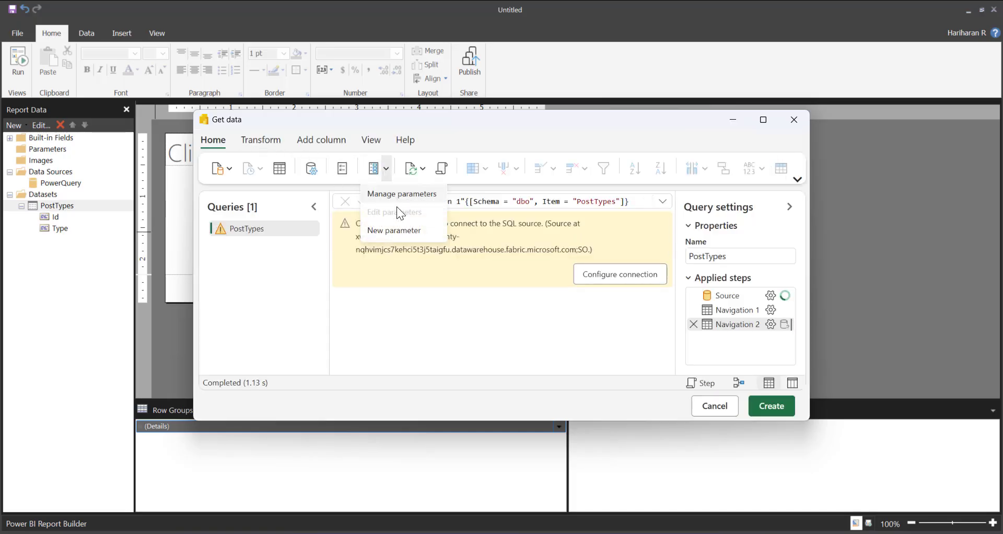
pyautogui.click(397, 230)
pyautogui.doubleClick(470, 211)
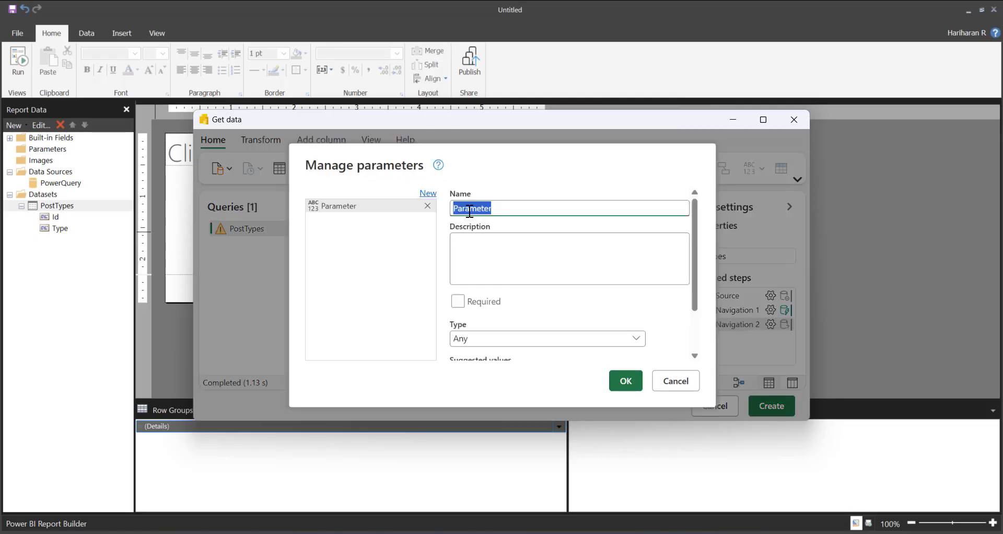
pyautogui.write('PType')
# Set the PType parameter's type to Text and its current value to Wiki, and save it
pyautogui.click(493, 341)
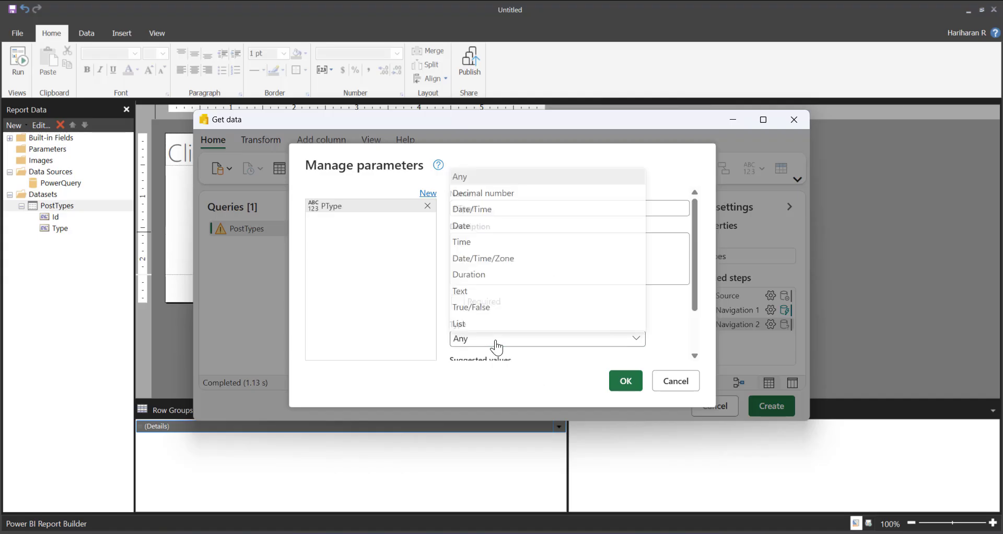
pyautogui.click(467, 292)
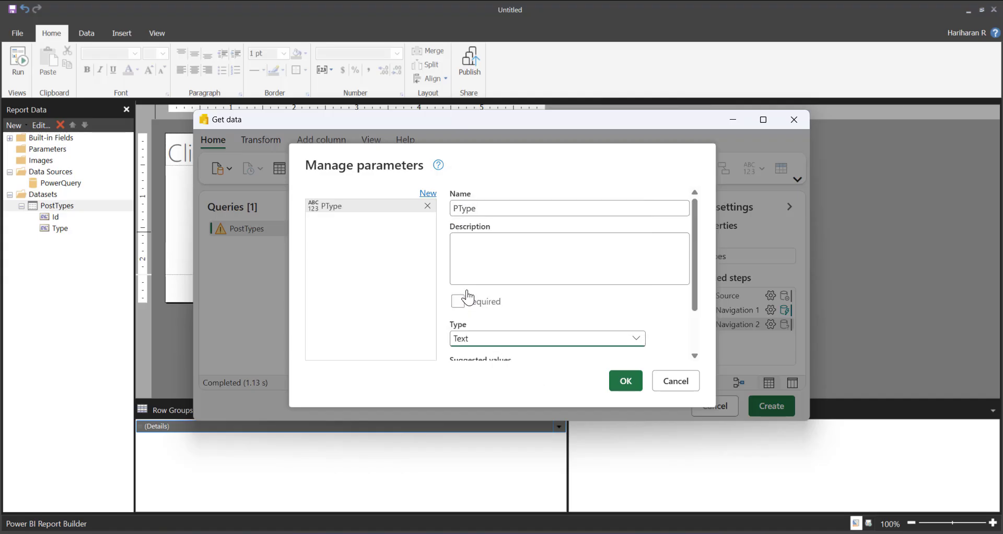
pyautogui.scroll(-2, 575, 347)
pyautogui.click(500, 354)
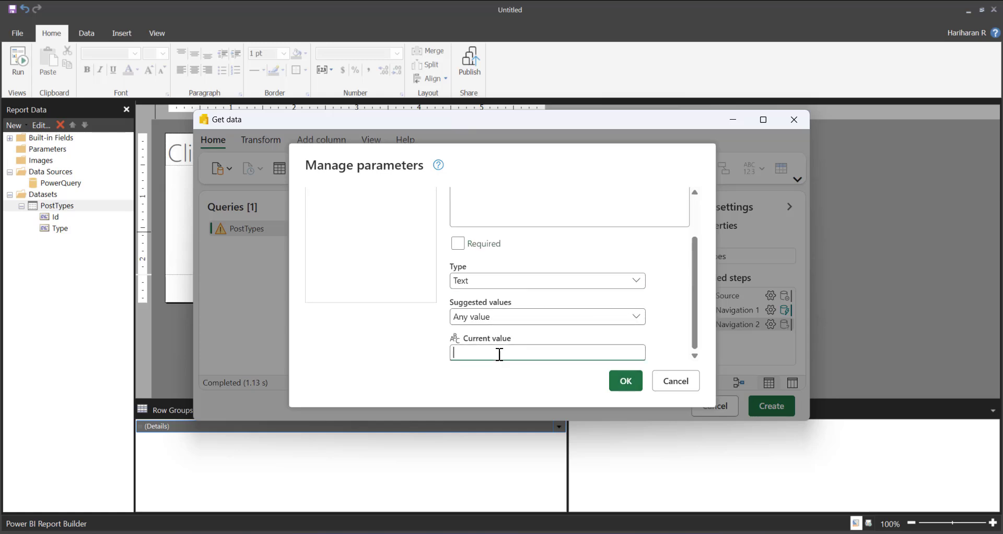
pyautogui.write('Wiki')
pyautogui.click(624, 385)
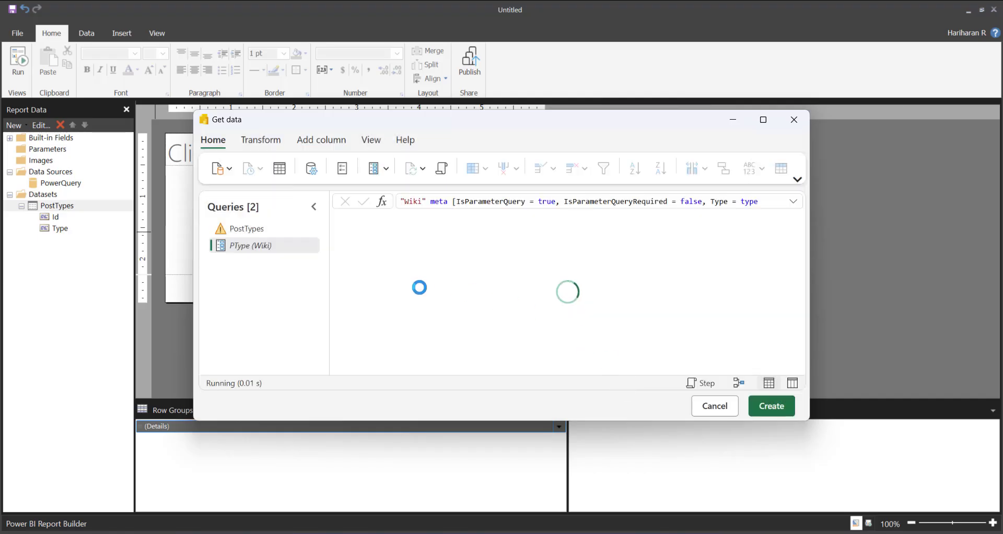
# Connect the PostTypes query to its SQL source with the existing organizational account connection
pyautogui.click(253, 230)
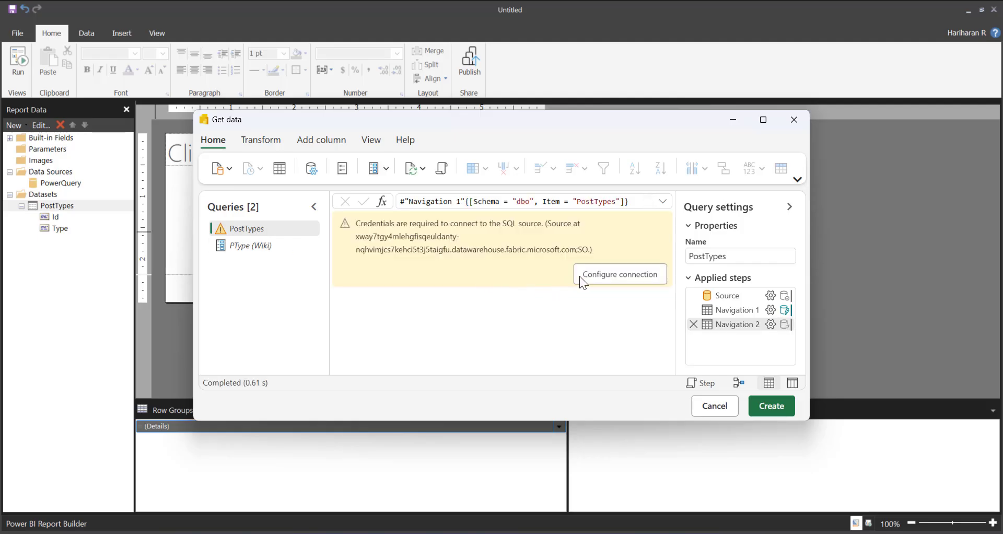
pyautogui.click(596, 276)
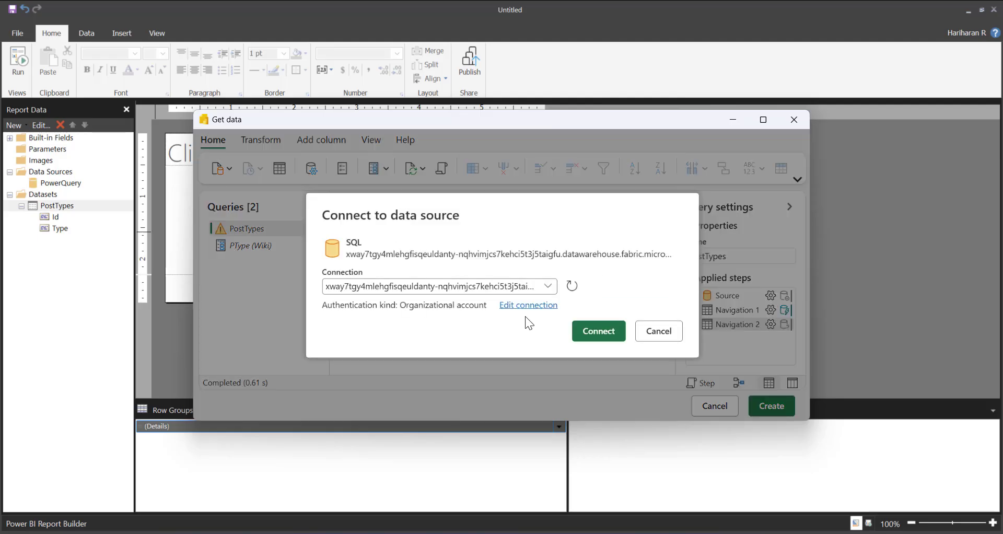
pyautogui.click(598, 330)
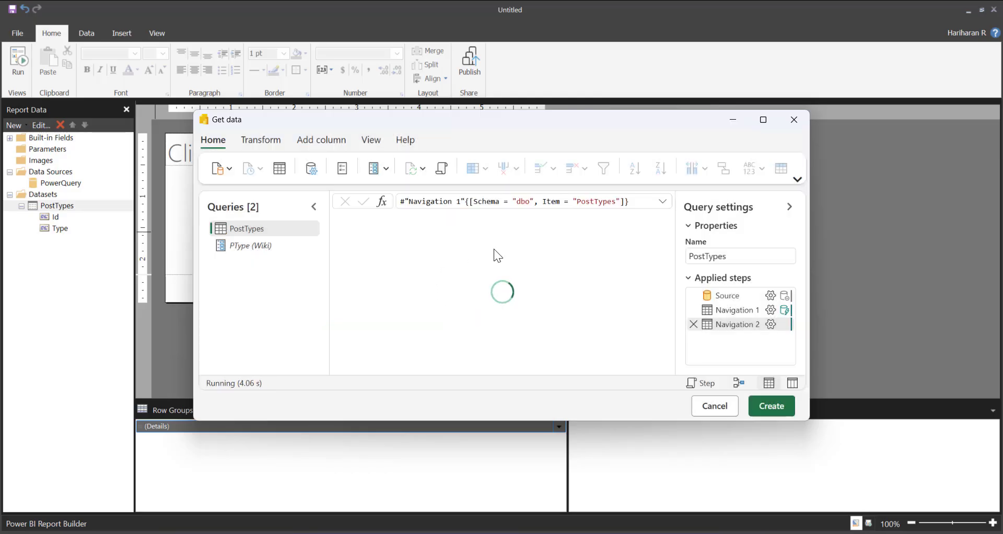
# Filter PostTypes to keep rows where Type equals the PType parameter, and update the dataset
pyautogui.click(458, 218)
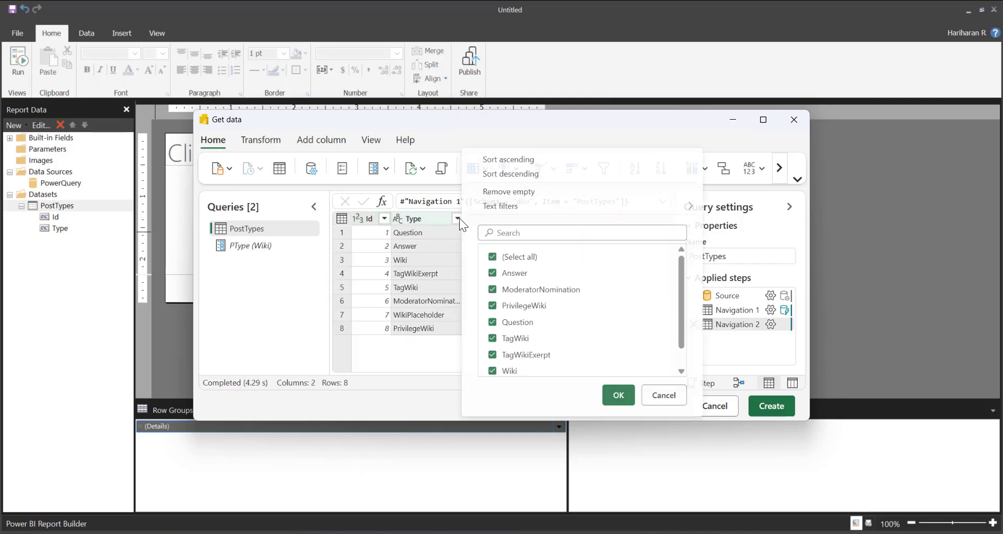
pyautogui.moveTo(509, 212)
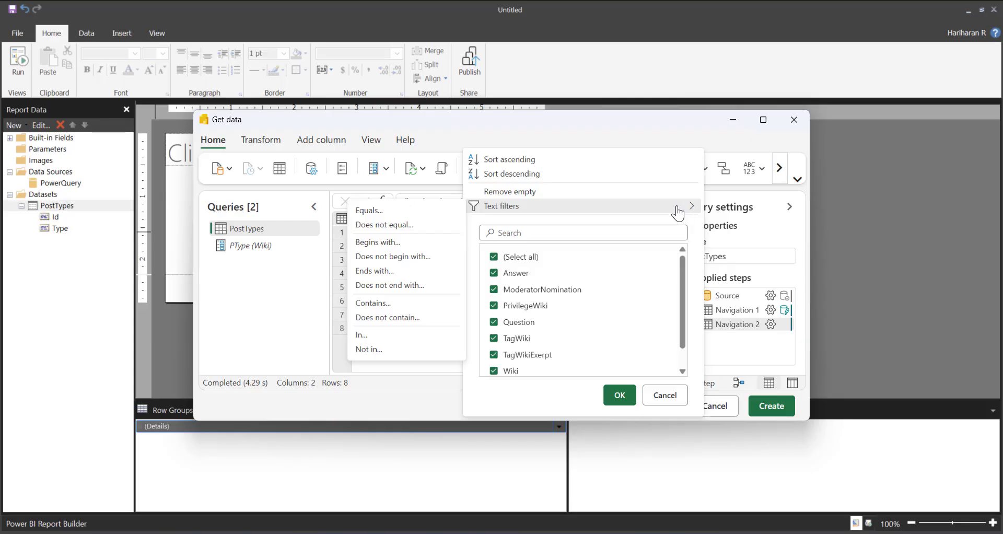
pyautogui.click(376, 211)
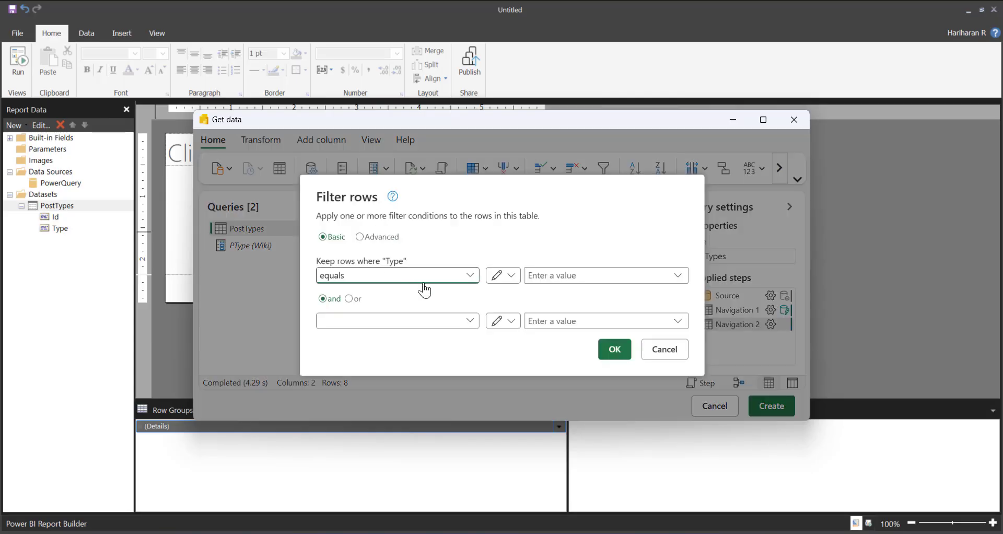
pyautogui.click(503, 276)
pyautogui.click(517, 310)
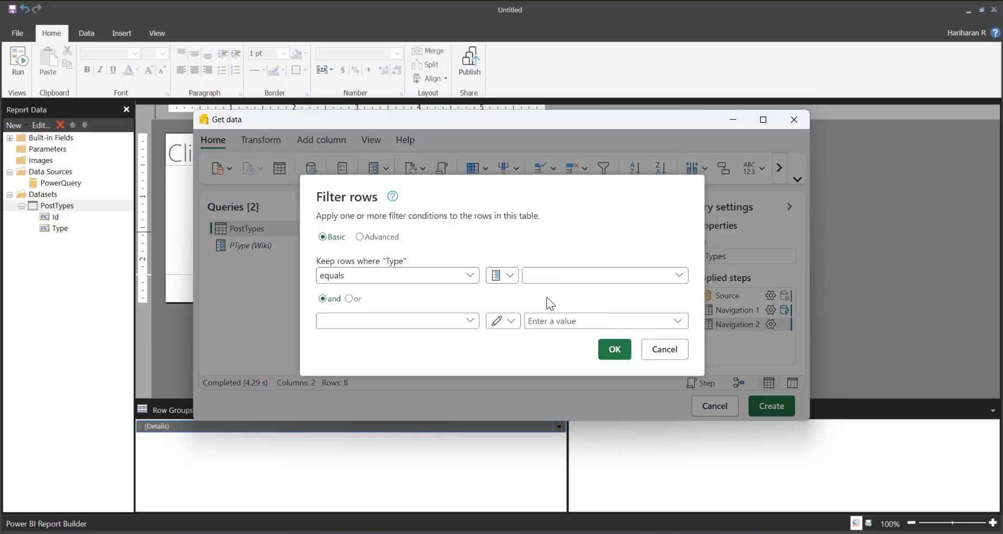
pyautogui.click(582, 275)
pyautogui.click(553, 295)
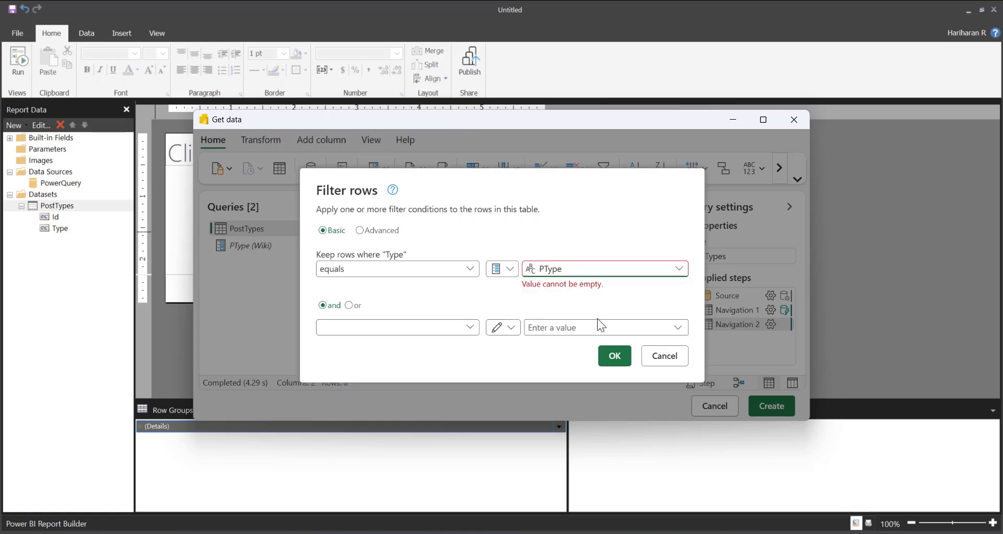
pyautogui.click(616, 351)
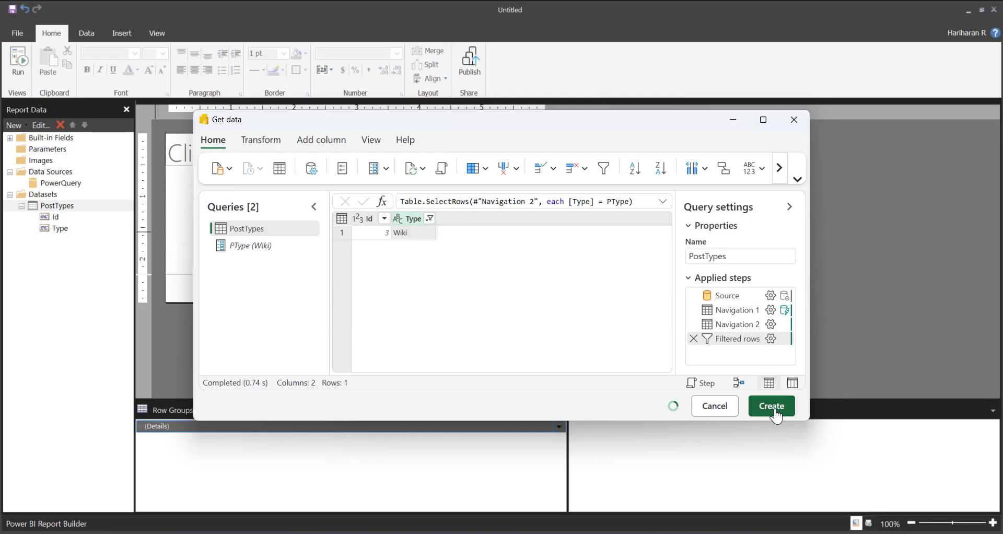
pyautogui.click(776, 415)
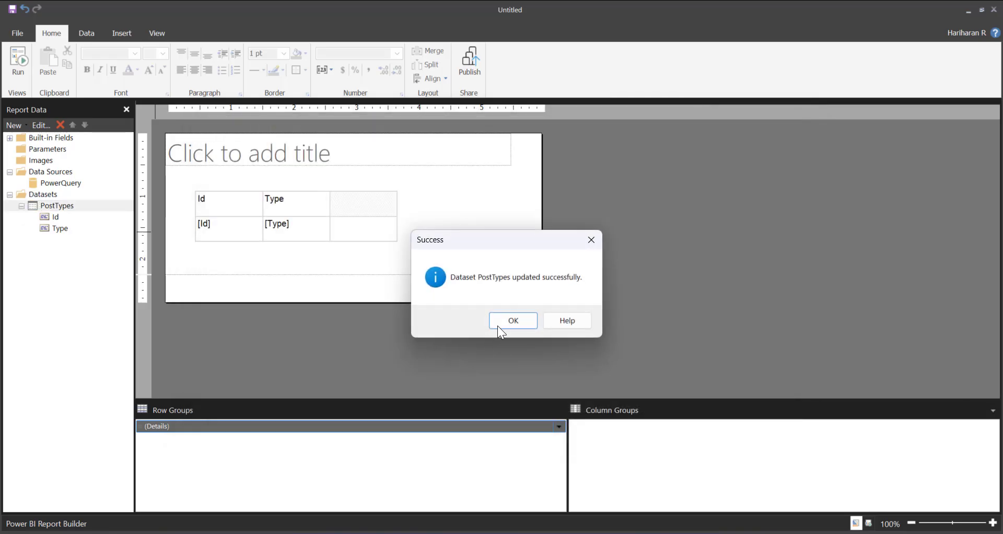
pyautogui.click(501, 331)
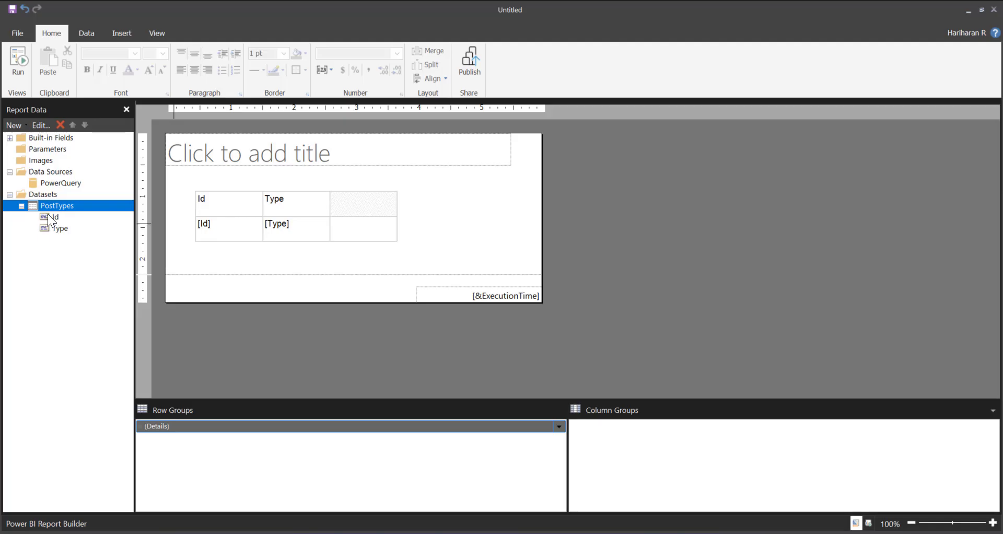
# Add a visible Text report parameter with PType as both its name and prompt
pyautogui.rightClick(42, 151)
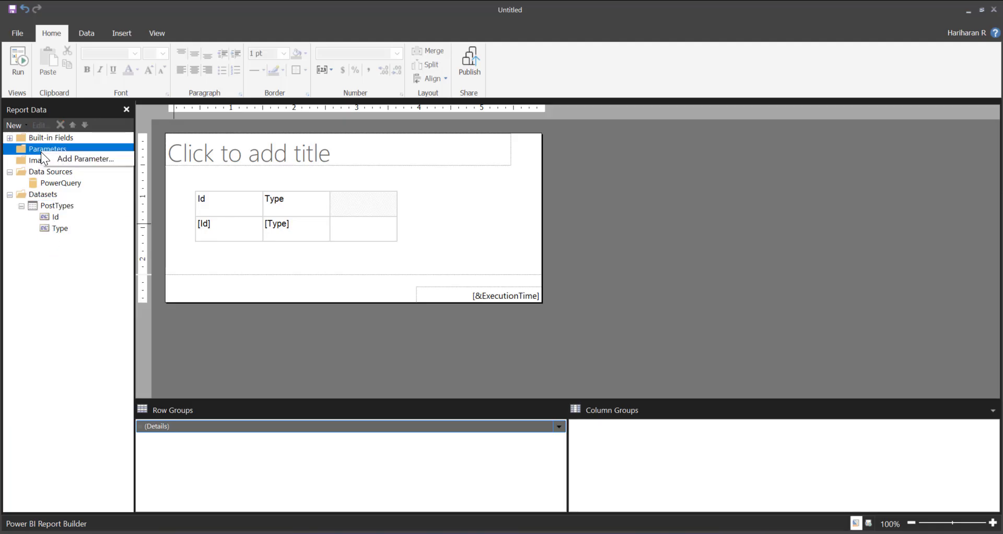
pyautogui.click(78, 158)
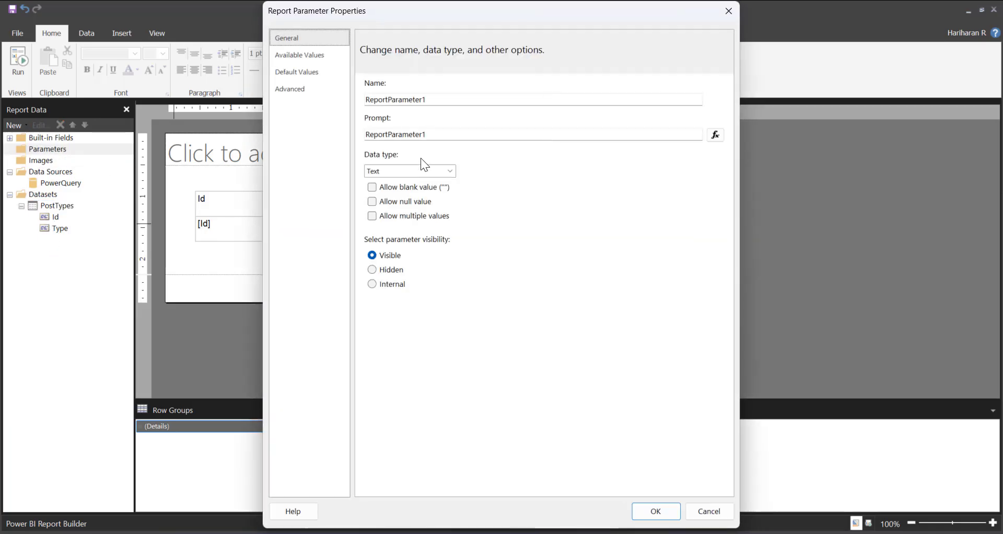
pyautogui.doubleClick(389, 99)
pyautogui.write('P')
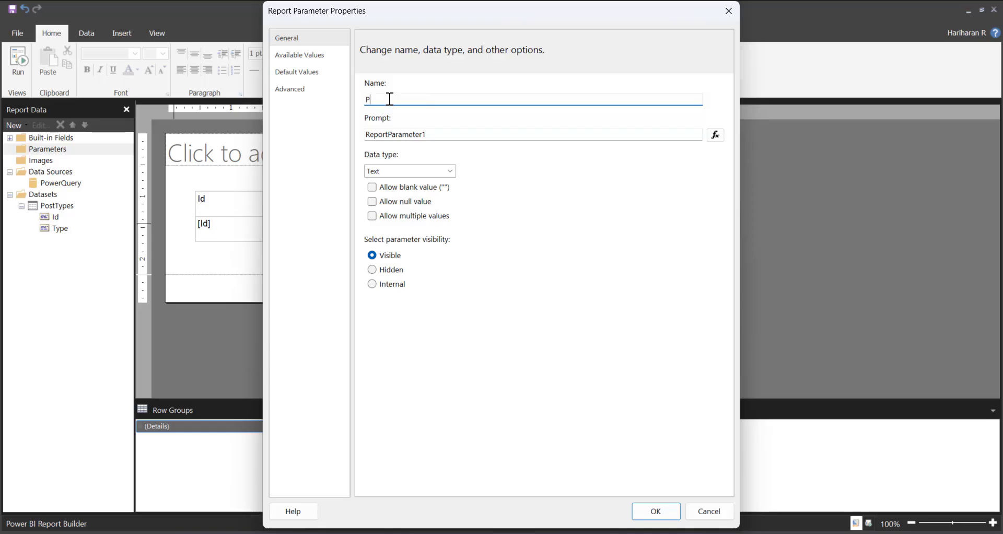
pyautogui.write('Type')
pyautogui.doubleClick(395, 134)
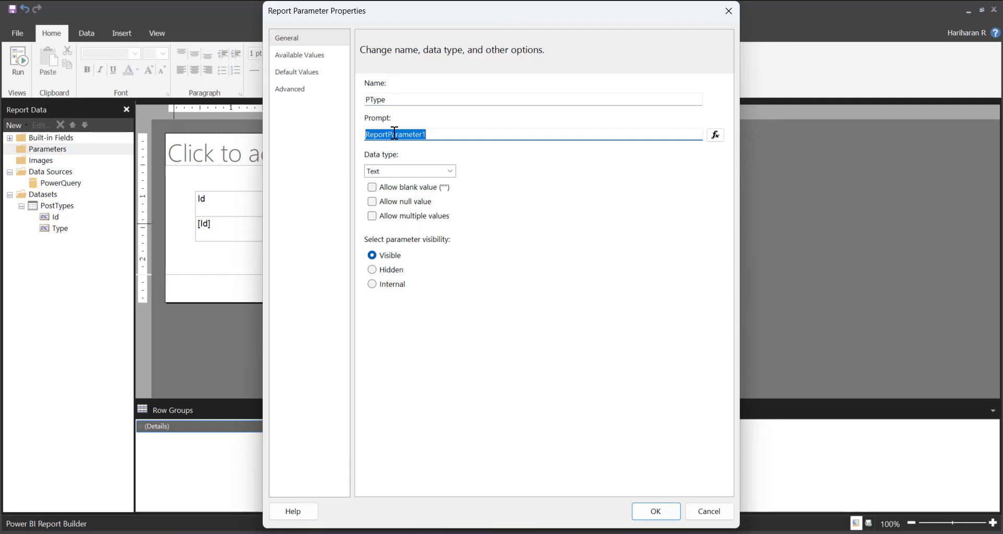
pyautogui.write('PType')
pyautogui.click(655, 511)
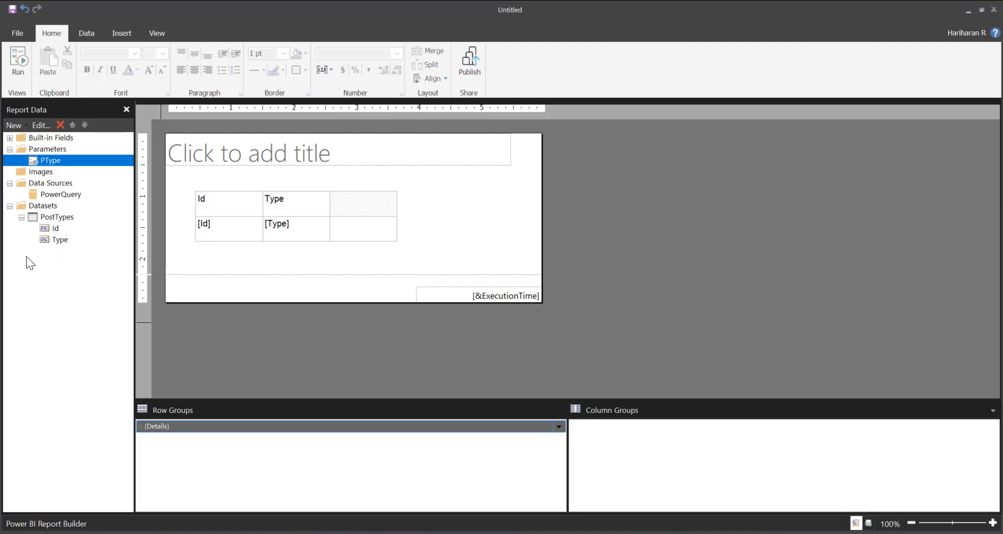
pyautogui.rightClick(64, 217)
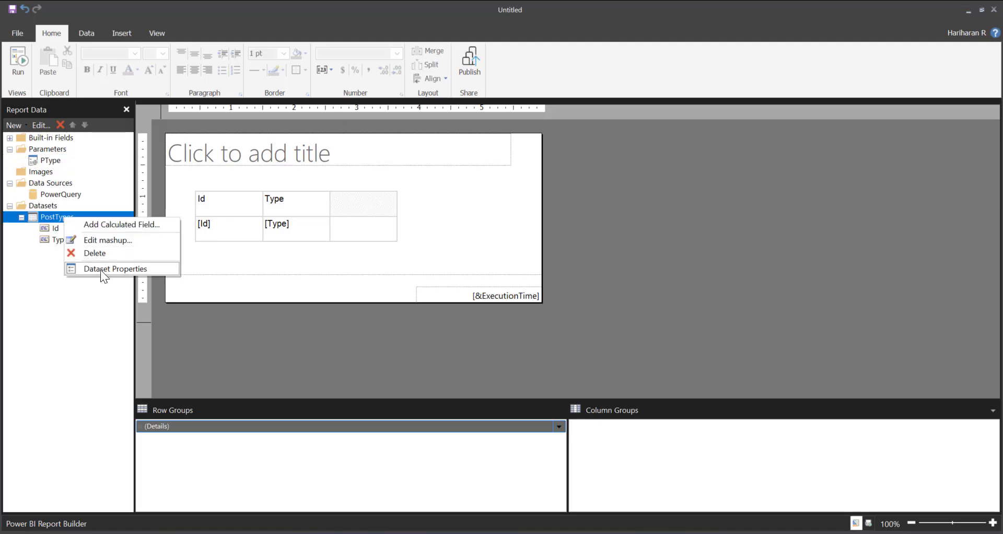
pyautogui.click(111, 270)
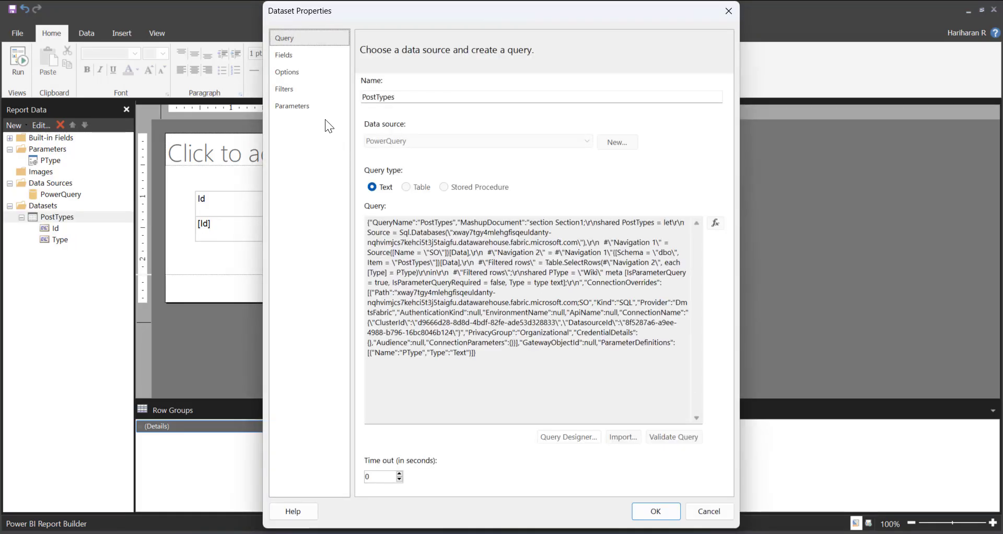
pyautogui.click(300, 107)
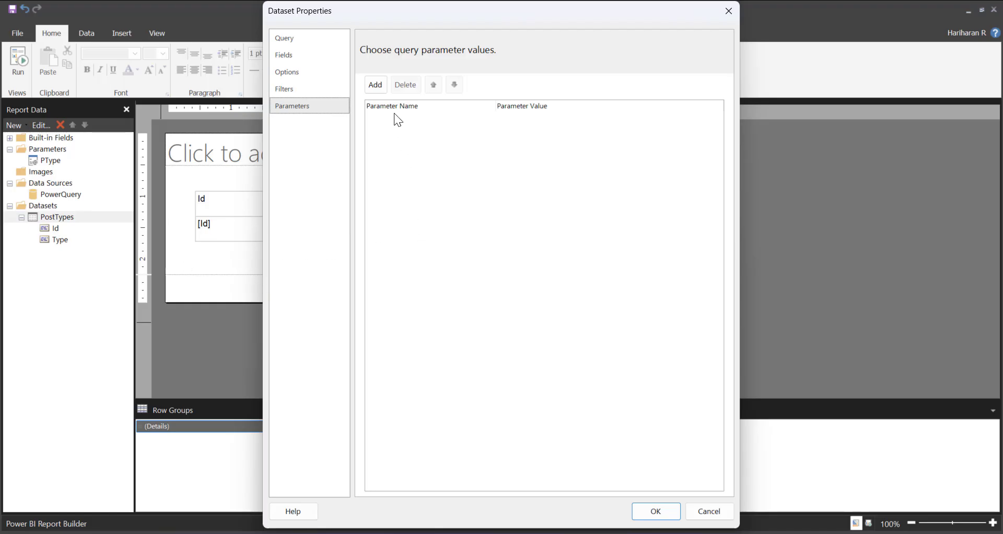
pyautogui.click(374, 87)
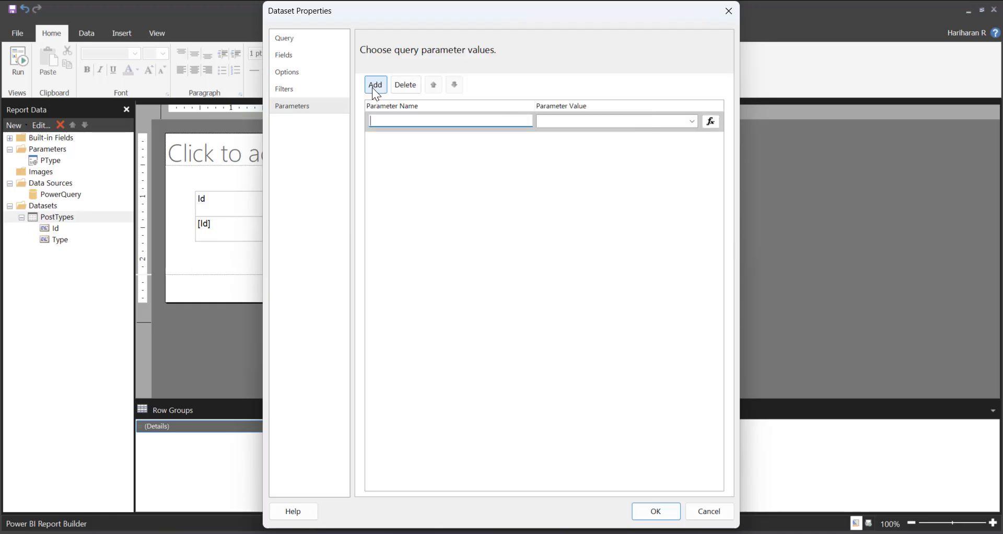
pyautogui.click(690, 122)
pyautogui.click(593, 133)
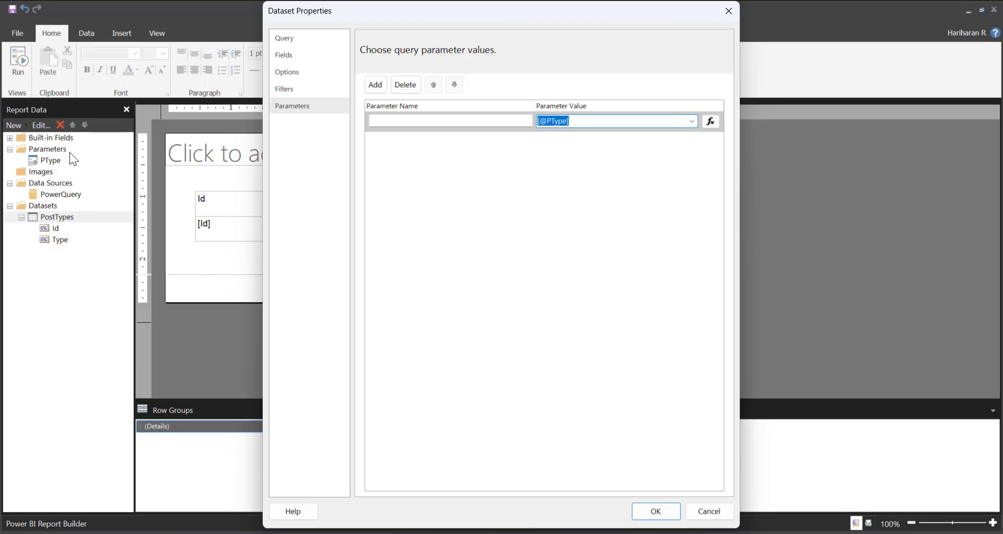
pyautogui.click(396, 121)
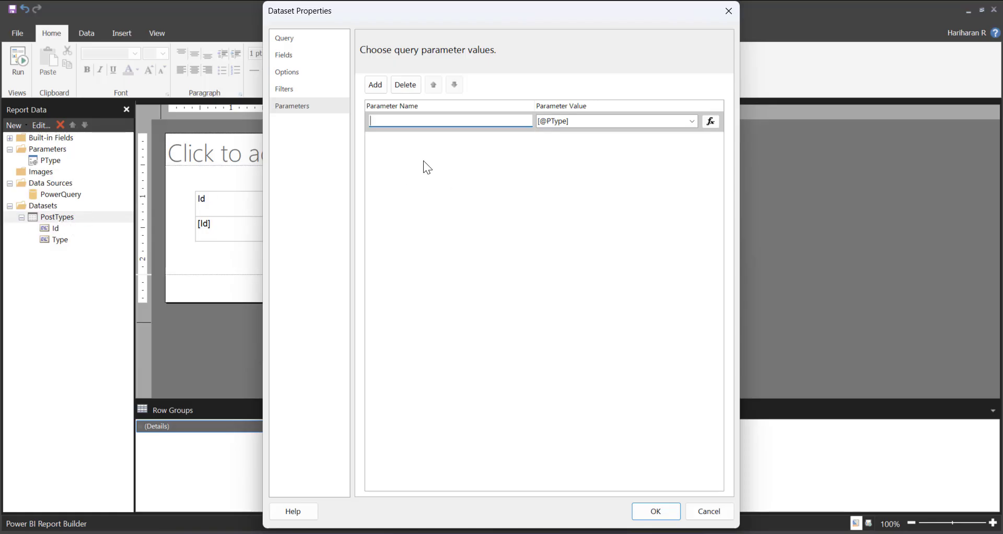
pyautogui.write('PType')
pyautogui.click(656, 512)
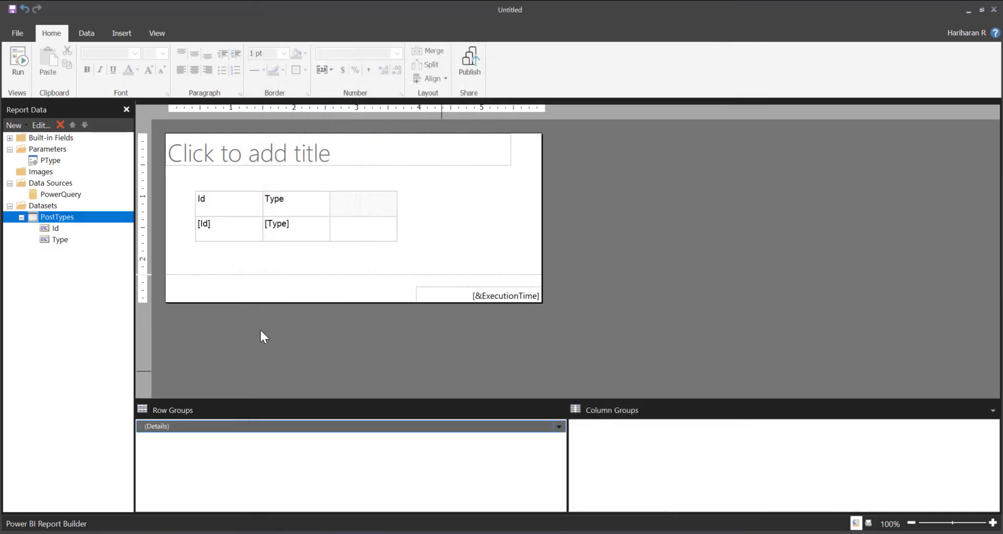
# Preview the report with PType set to Answer, and return to the design view
pyautogui.click(20, 64)
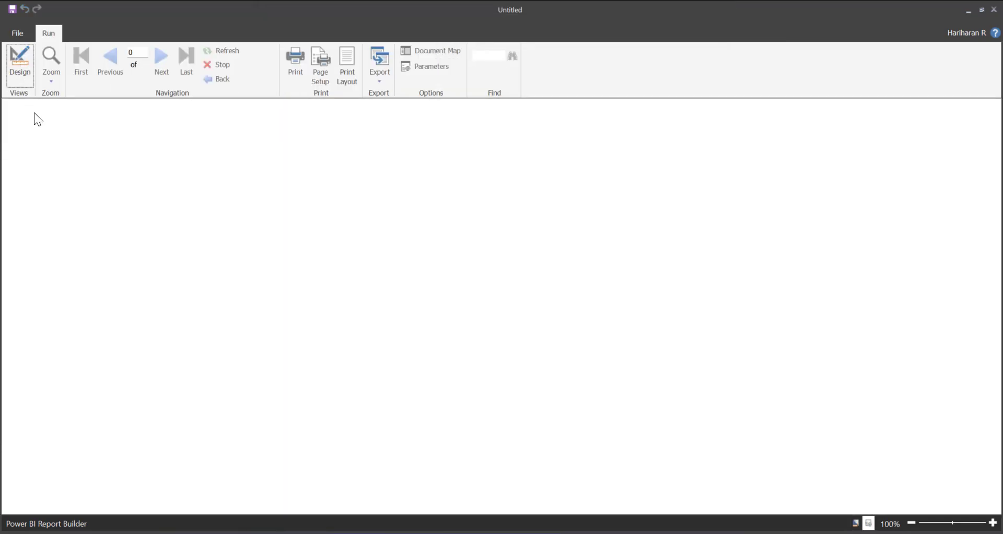
pyautogui.click(69, 109)
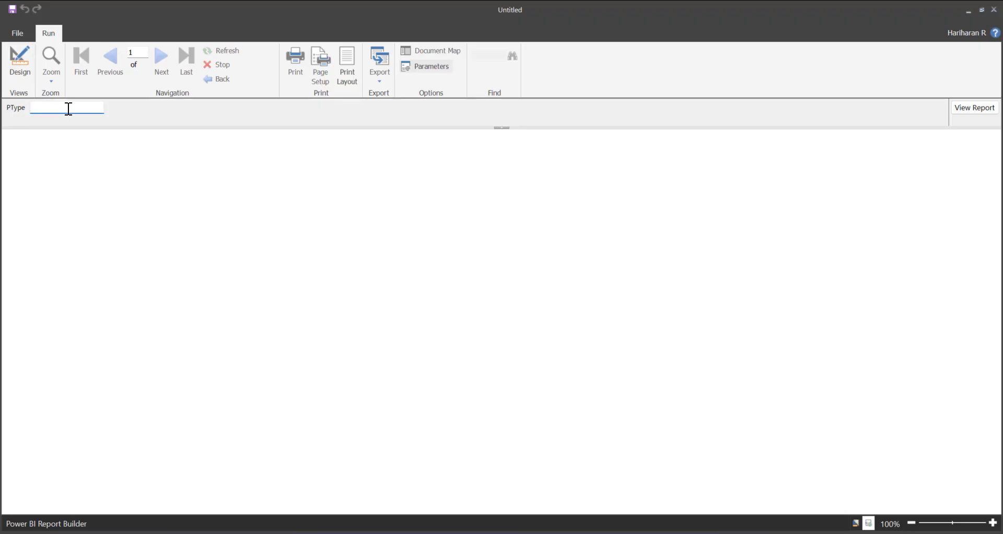
pyautogui.write('Answer')
pyautogui.press('Return')
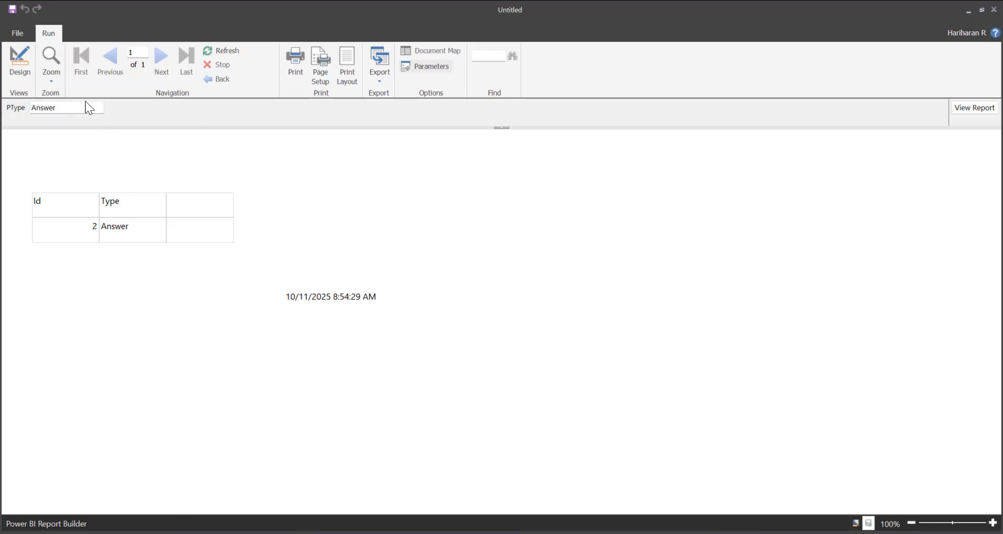
pyautogui.click(21, 64)
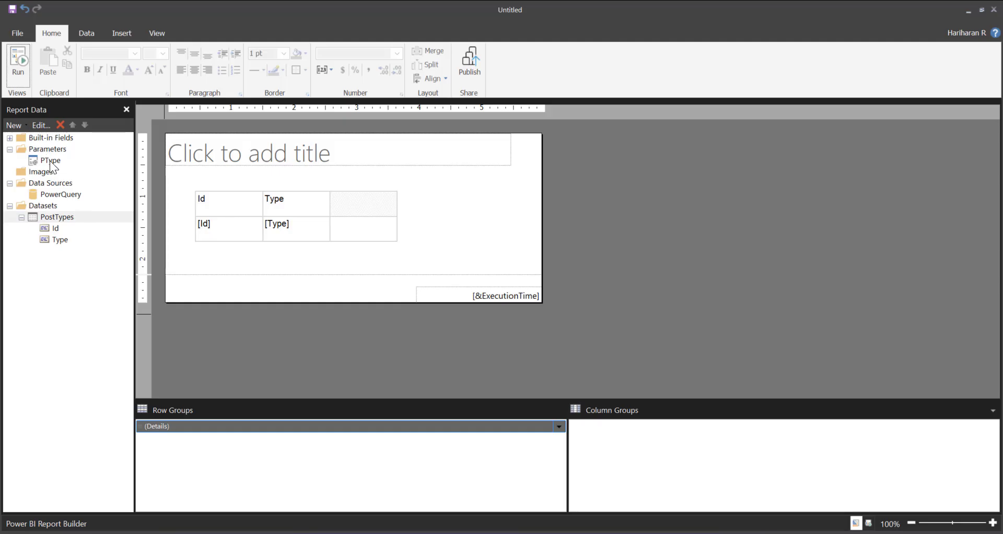
# Allow multiple values for the PType report parameter
pyautogui.rightClick(49, 161)
pyautogui.click(87, 183)
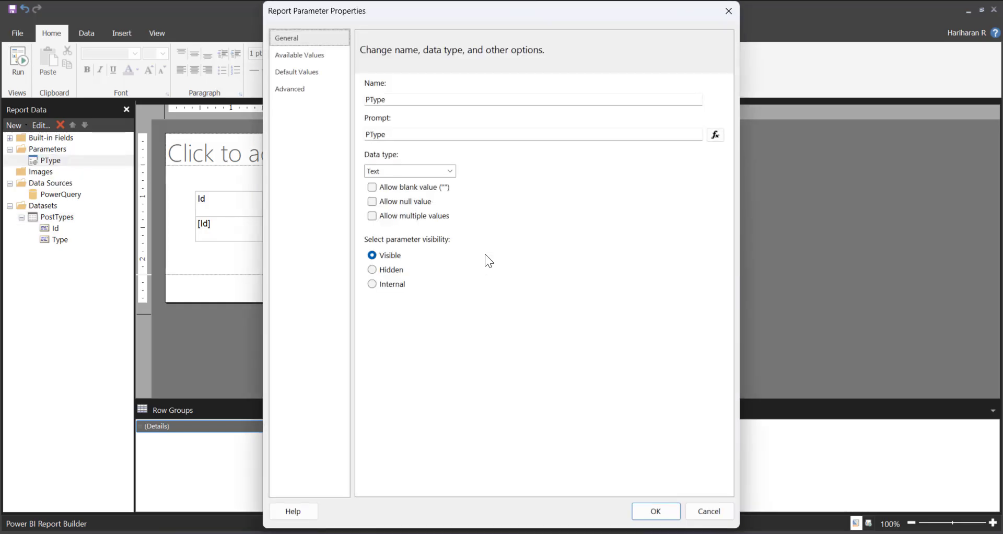
pyautogui.click(403, 218)
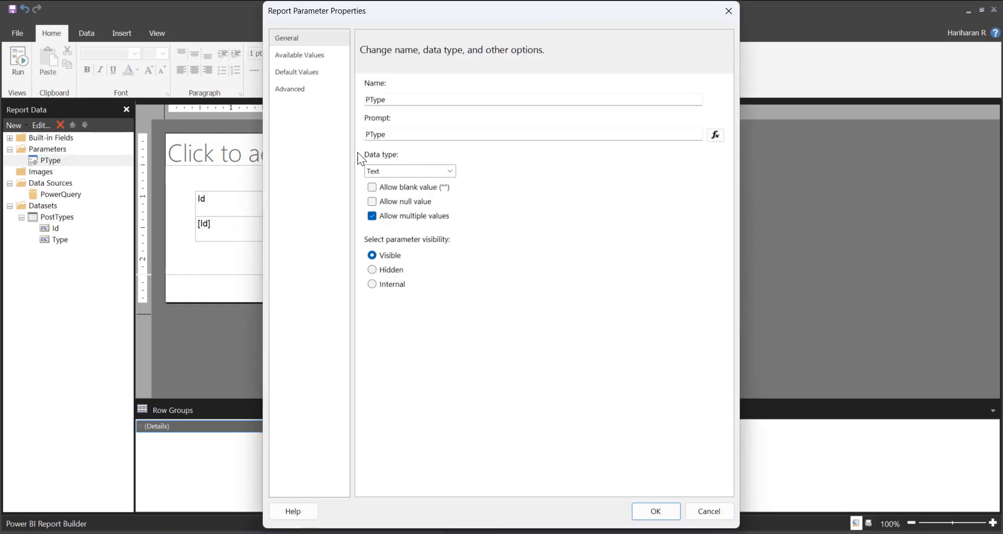
# Specify two available values for the PType report parameter, labelled Wiki and Answer
pyautogui.click(300, 56)
pyautogui.click(397, 114)
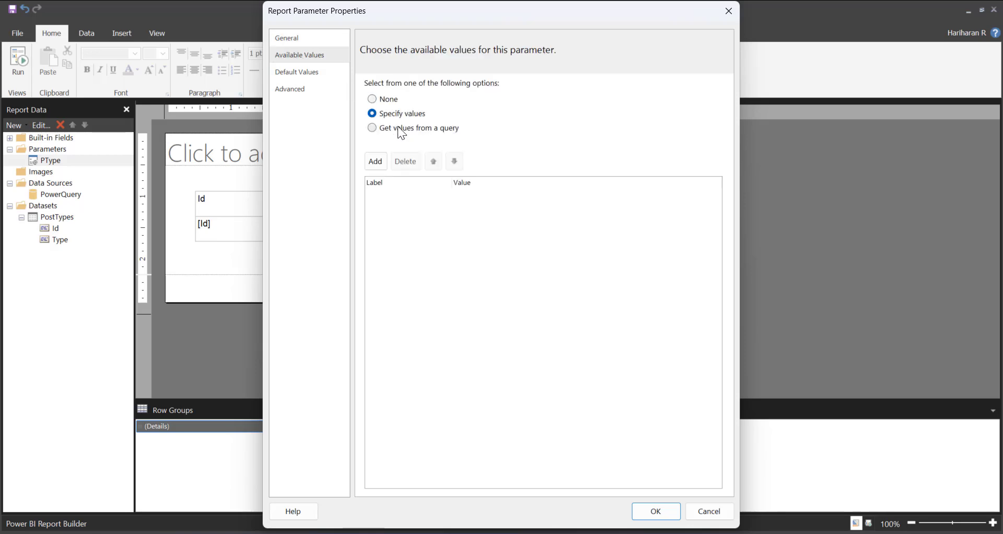
pyautogui.click(378, 160)
pyautogui.click(377, 161)
pyautogui.click(387, 199)
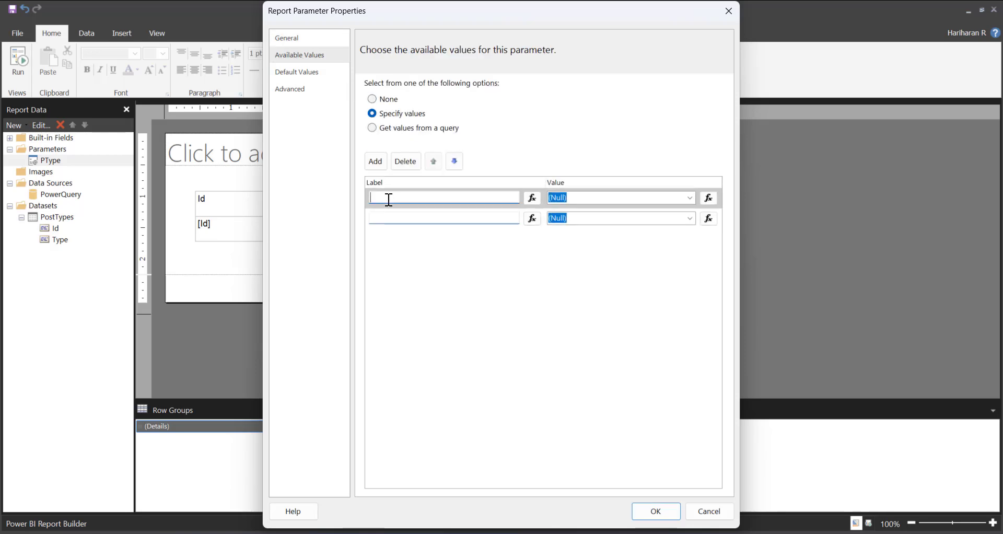
pyautogui.write('Wiki')
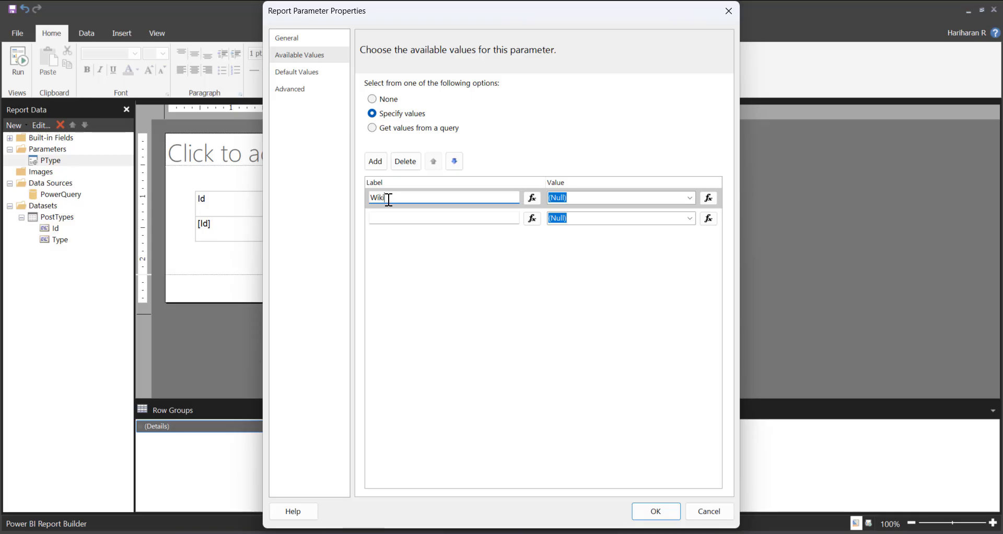
pyautogui.click(400, 217)
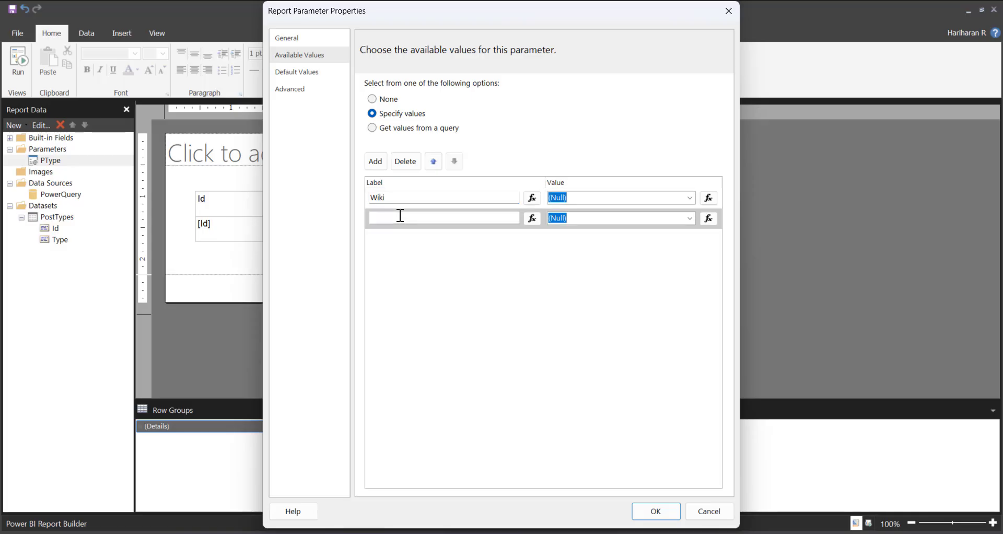
pyautogui.write('Answer')
# Set the values of the Wiki and Answer entries to match their labels, and save the report parameter
pyautogui.click(607, 196)
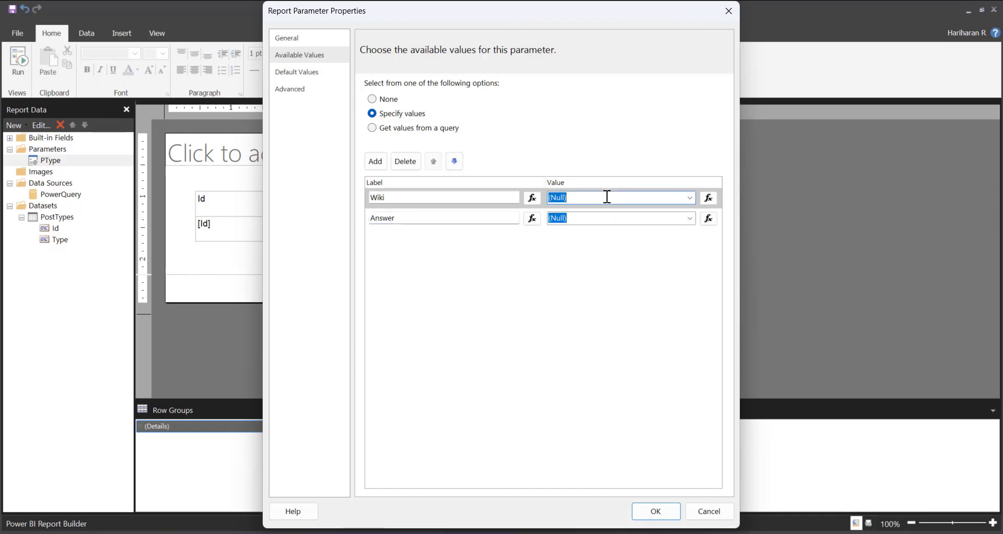
pyautogui.write('Wiki')
pyautogui.click(582, 216)
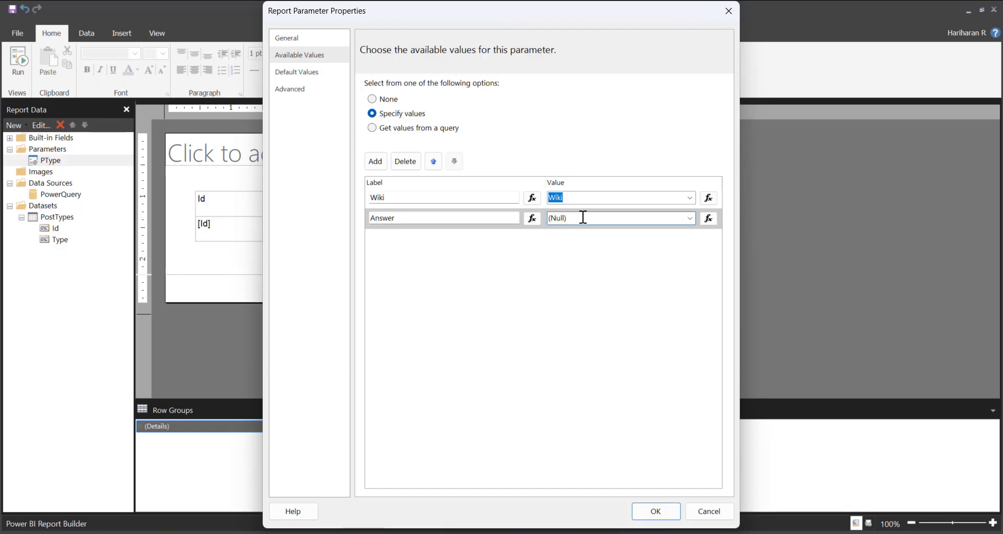
pyautogui.write('Answer')
pyautogui.click(657, 511)
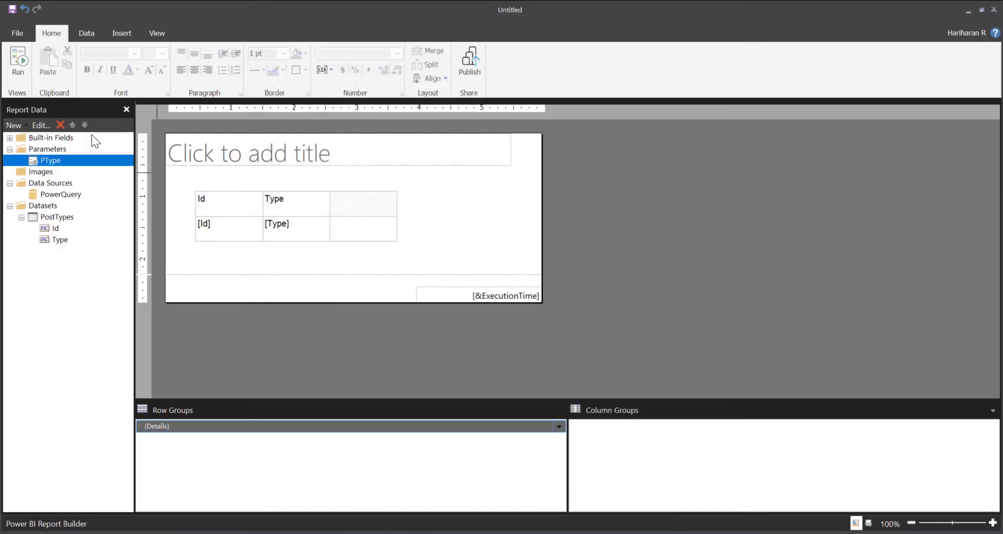
# Run the report with both Wiki and Answer selected for PType
pyautogui.click(18, 66)
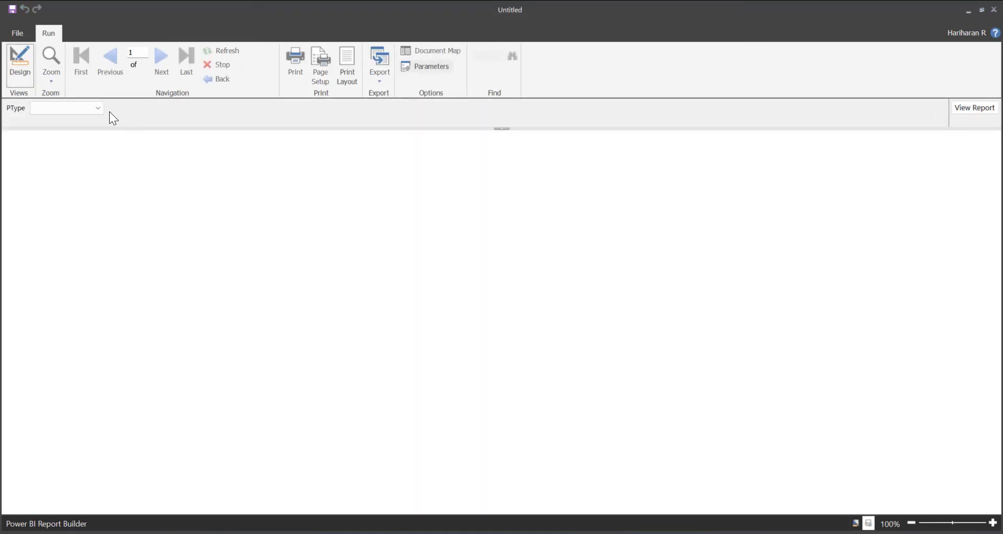
pyautogui.click(98, 107)
pyautogui.click(49, 132)
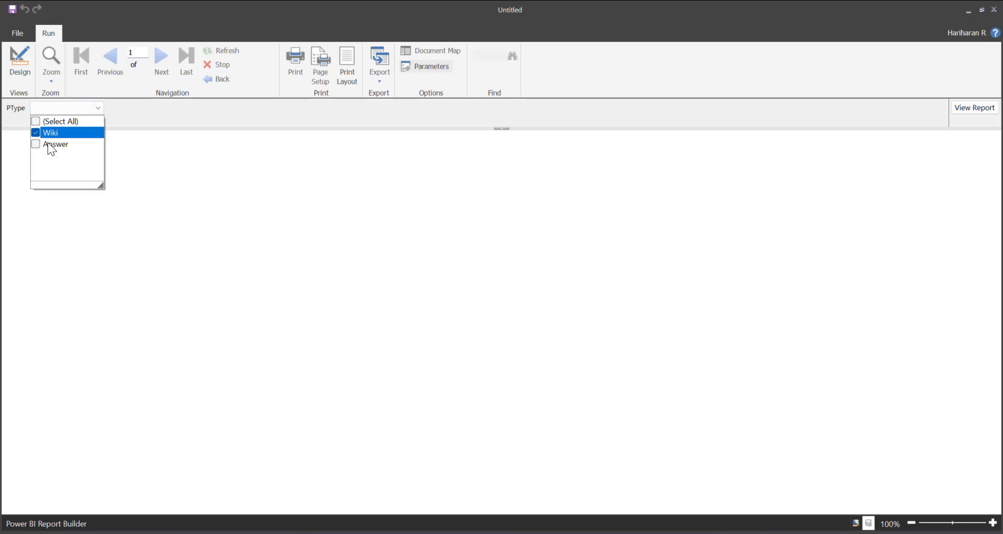
pyautogui.click(49, 144)
pyautogui.click(121, 147)
pyautogui.click(970, 108)
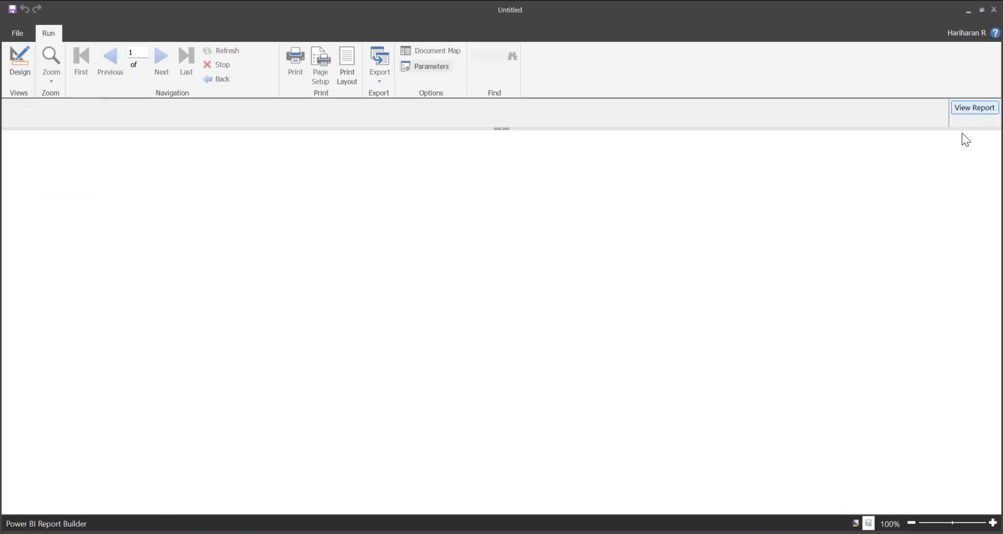
# Examine the details of the report processing error, dismiss it, and return to the design view
pyautogui.click(609, 272)
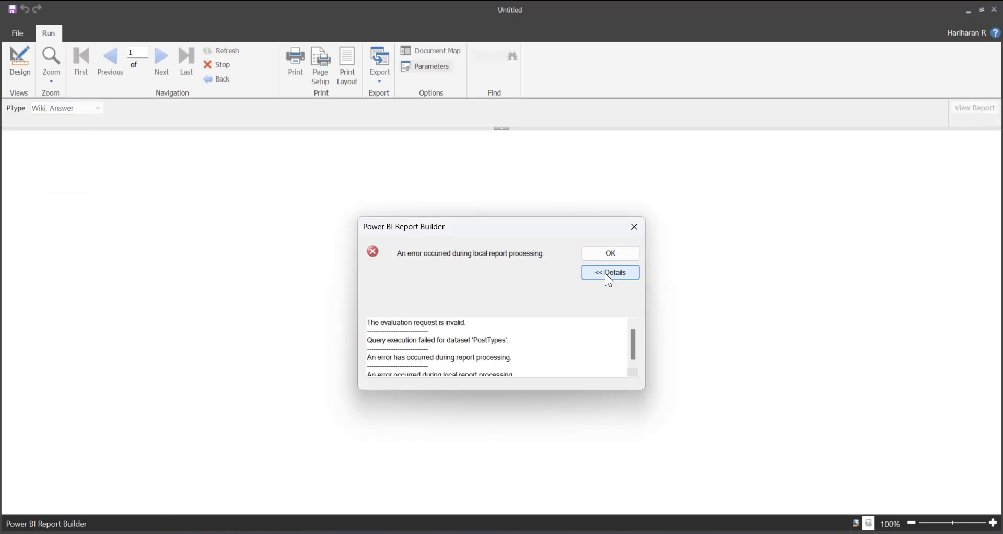
pyautogui.moveTo(469, 340); pyautogui.dragTo(528, 338)
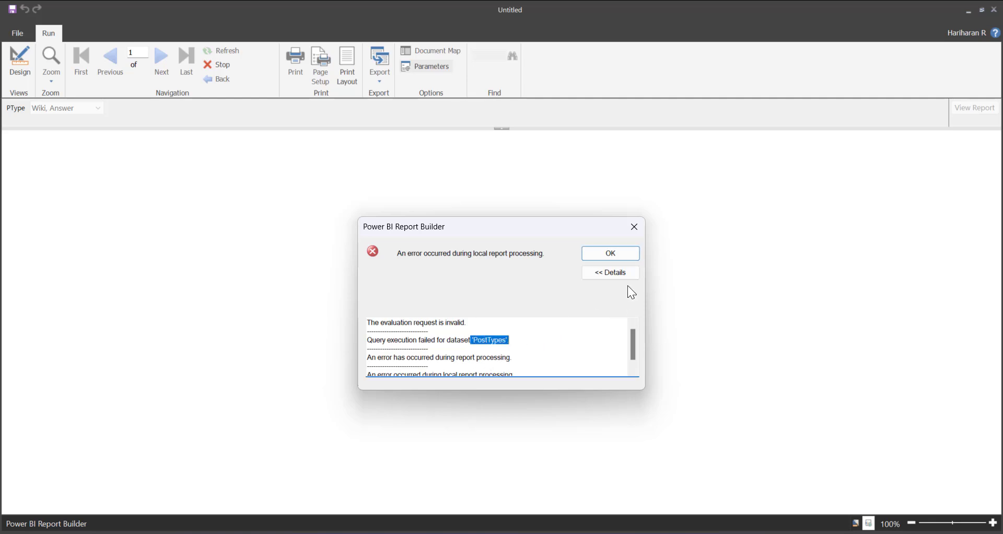
pyautogui.click(610, 254)
pyautogui.click(18, 58)
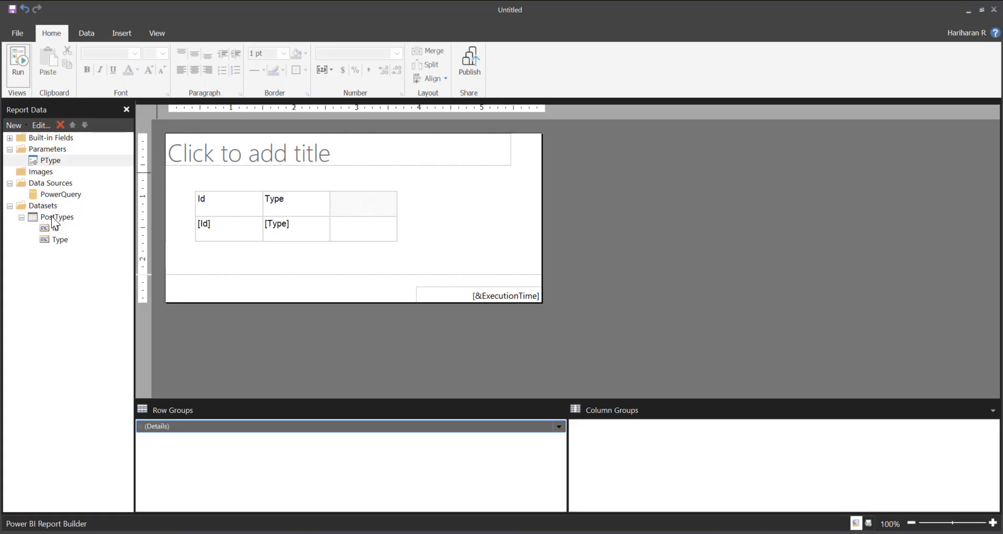
# Open the PostTypes mashup for editing and reconnect its SQL source with the existing organizational account connection
pyautogui.rightClick(51, 217)
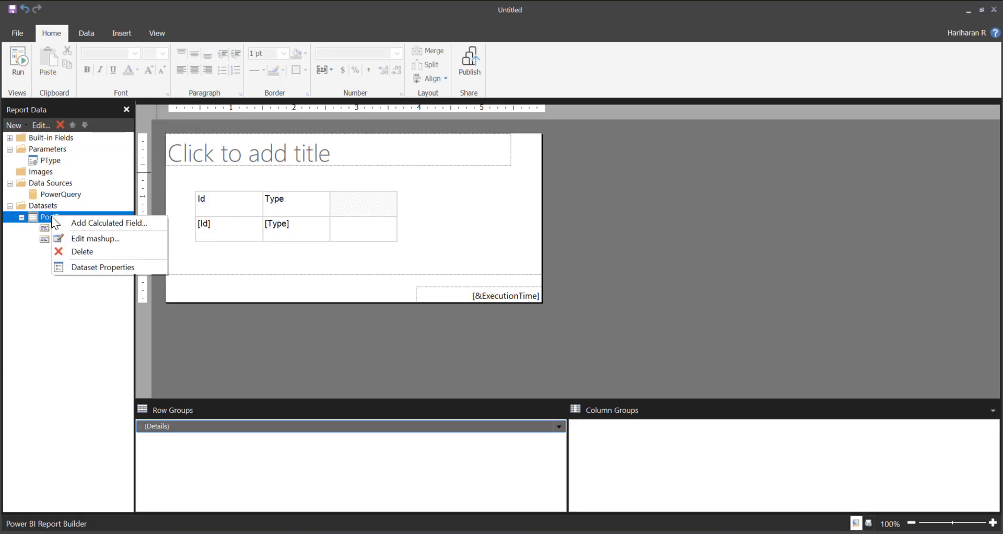
pyautogui.click(95, 239)
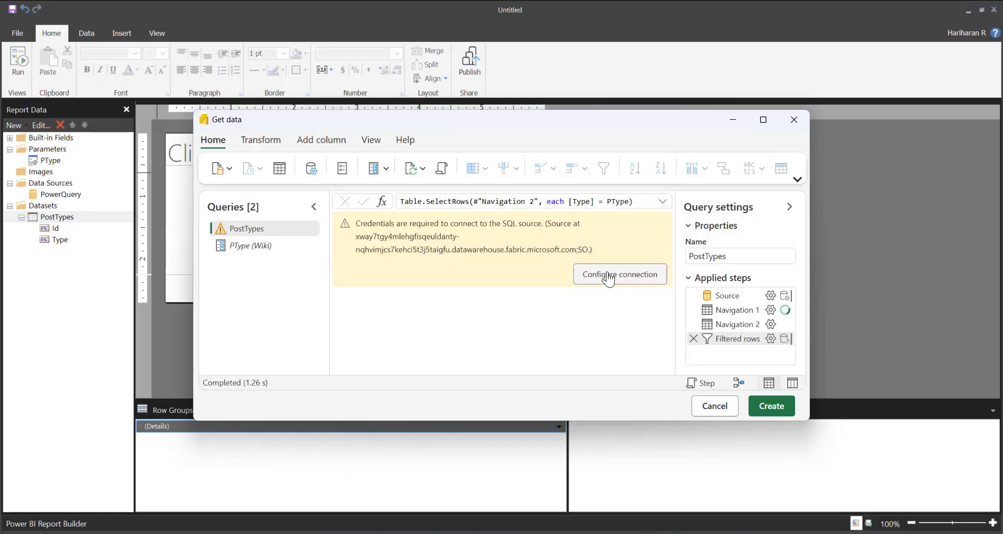
pyautogui.click(607, 275)
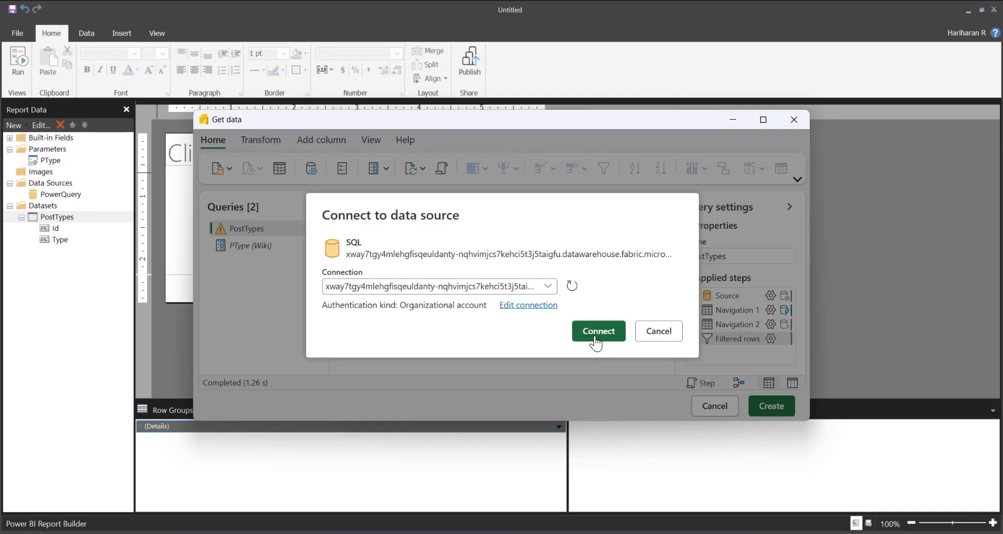
pyautogui.click(598, 333)
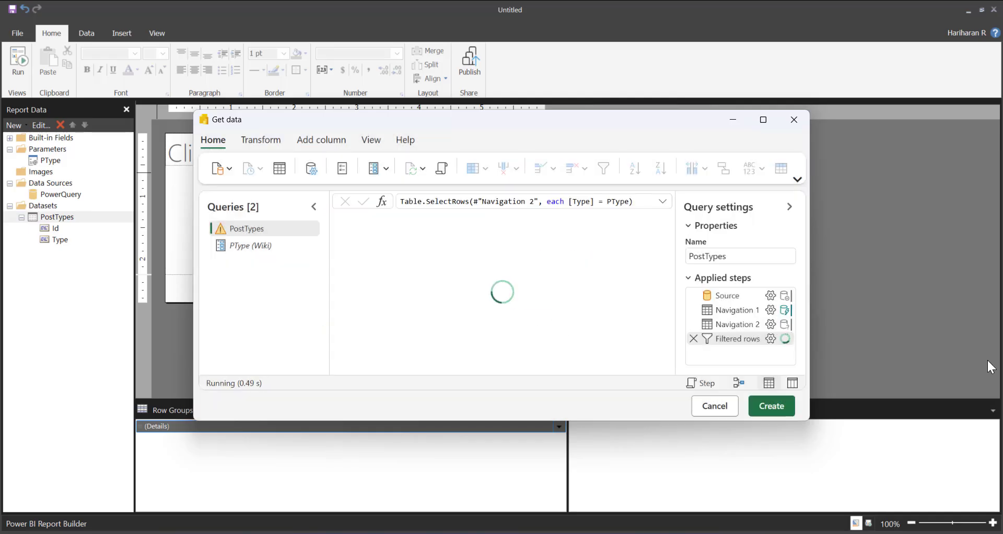
# Change the Filtered rows condition on Type to use the in operator with the PType parameter
pyautogui.click(771, 339)
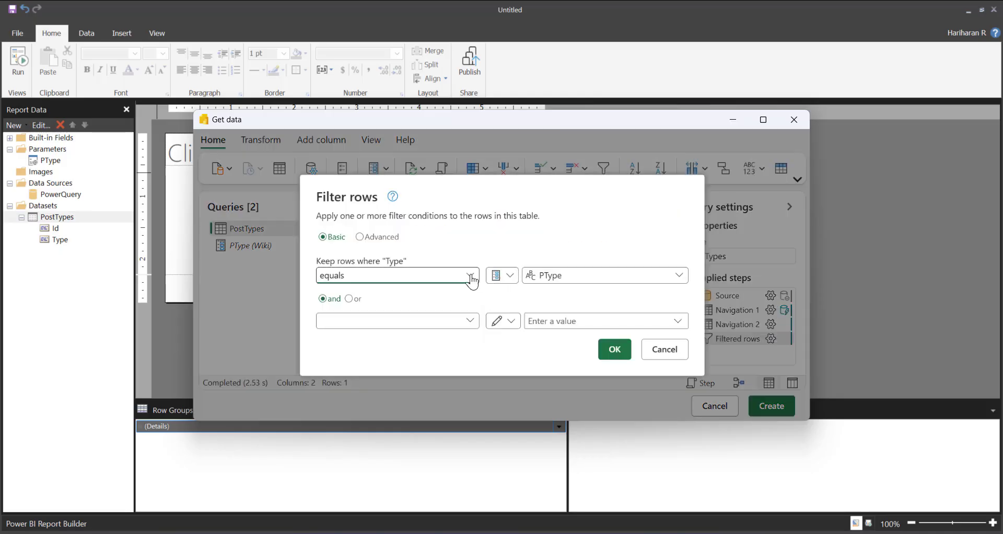
pyautogui.click(470, 275)
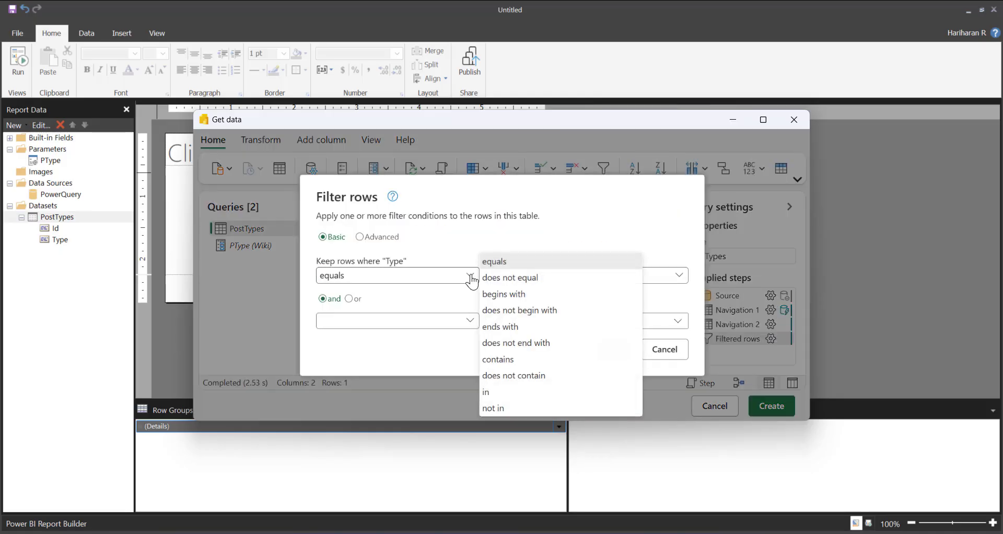
pyautogui.click(507, 396)
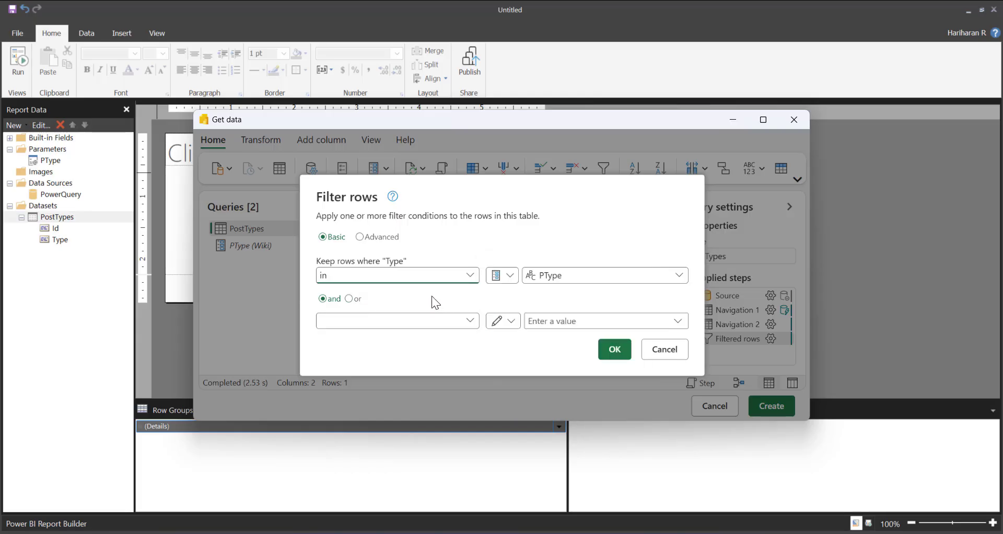
pyautogui.click(608, 357)
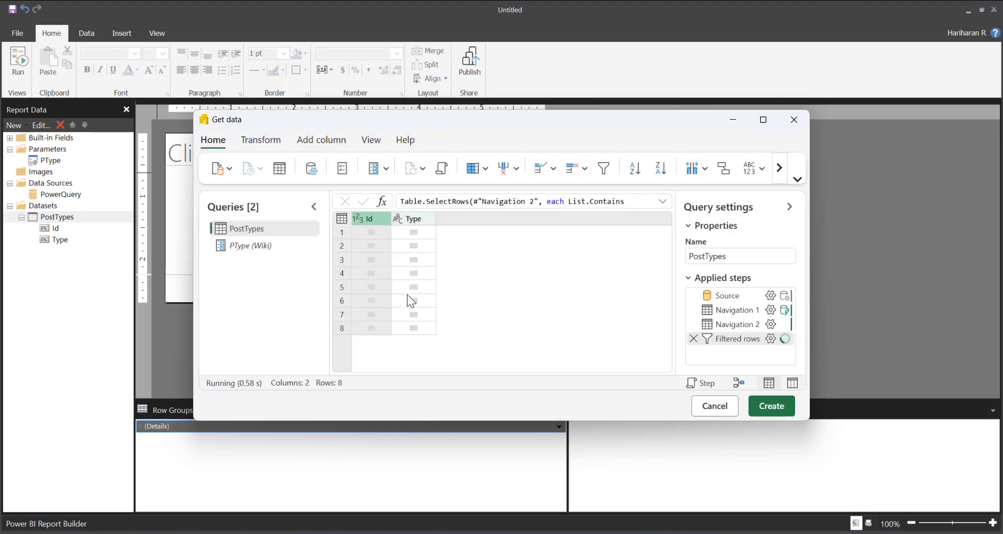
# Change the PType query parameter's type to List
pyautogui.click(264, 251)
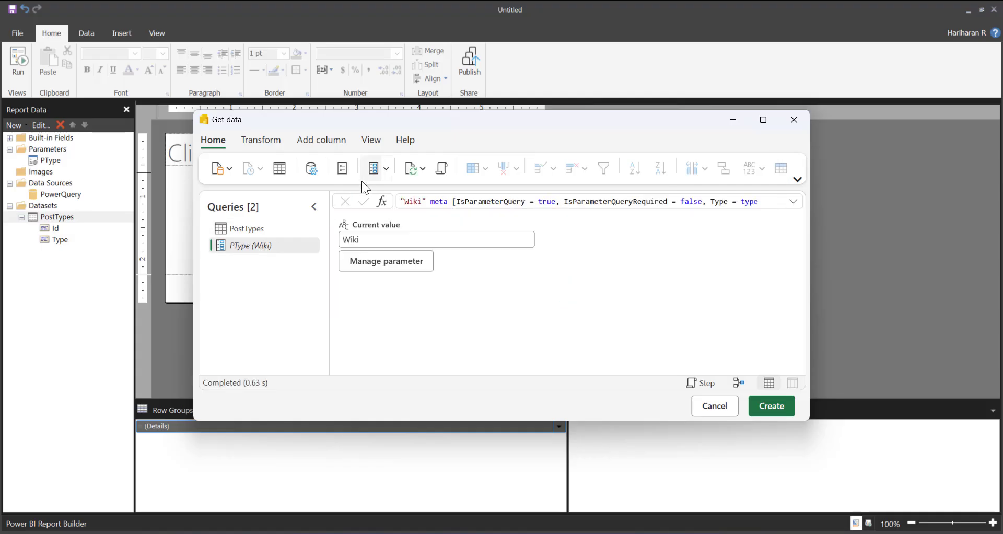
pyautogui.click(377, 266)
pyautogui.scroll(-2, 493, 316)
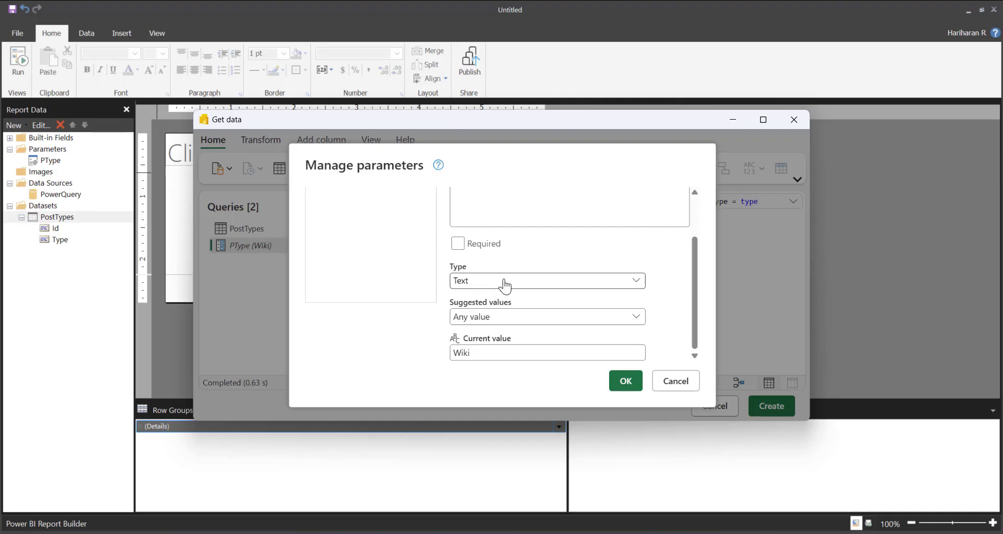
pyautogui.click(488, 284)
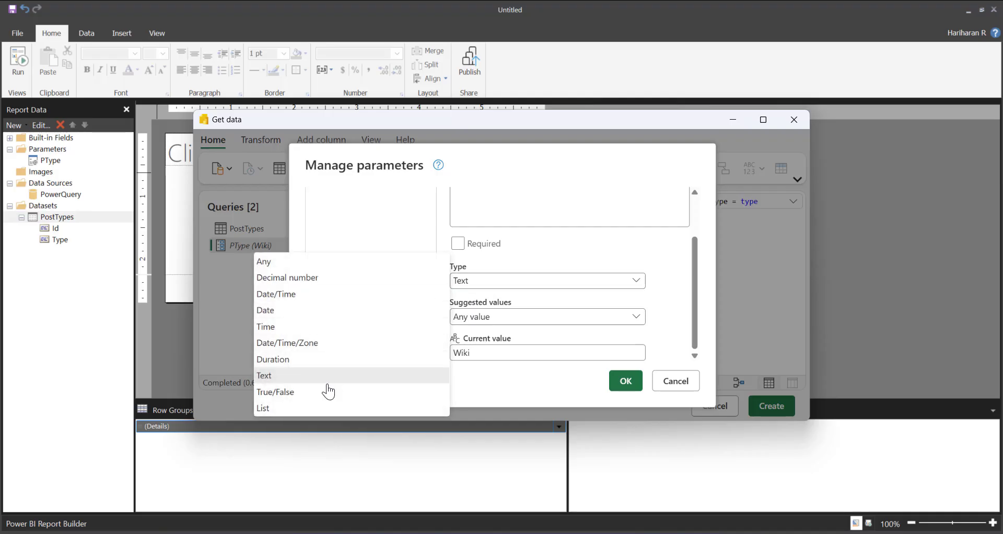
pyautogui.click(271, 411)
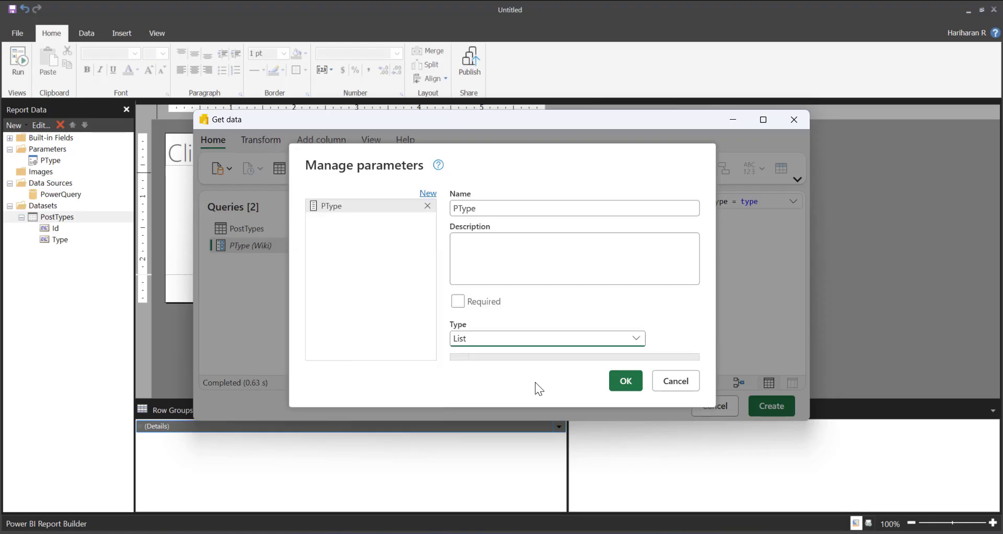
pyautogui.click(633, 393)
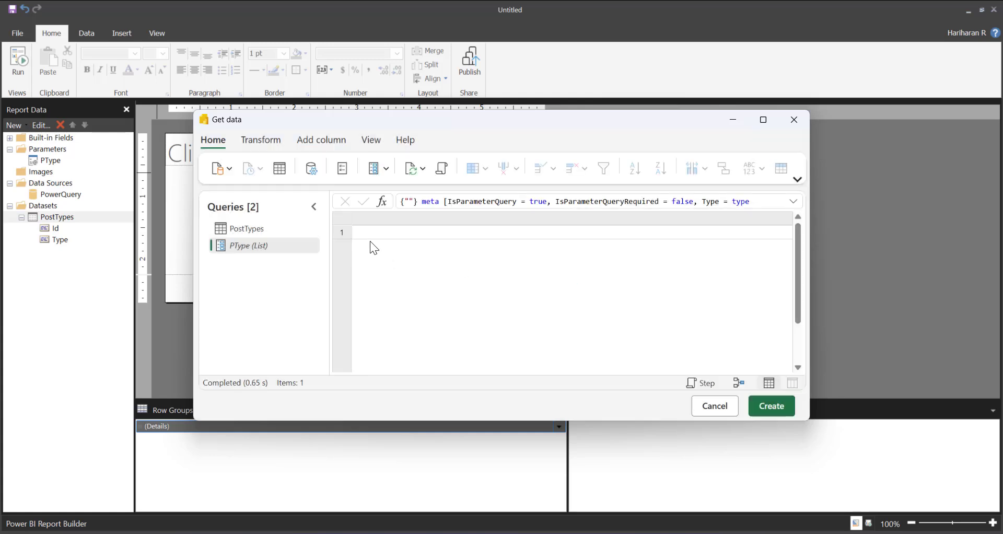
# Set the PType list's first item to Answer, check the filtered PostTypes query, and save the updated dataset
pyautogui.click(370, 235)
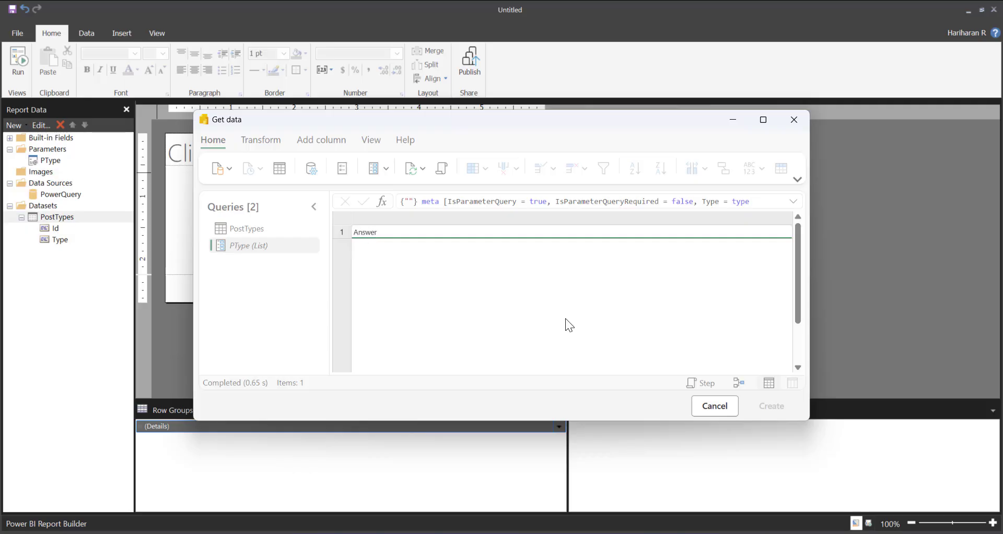
pyautogui.scroll(-3, 567, 322)
pyautogui.click(356, 365)
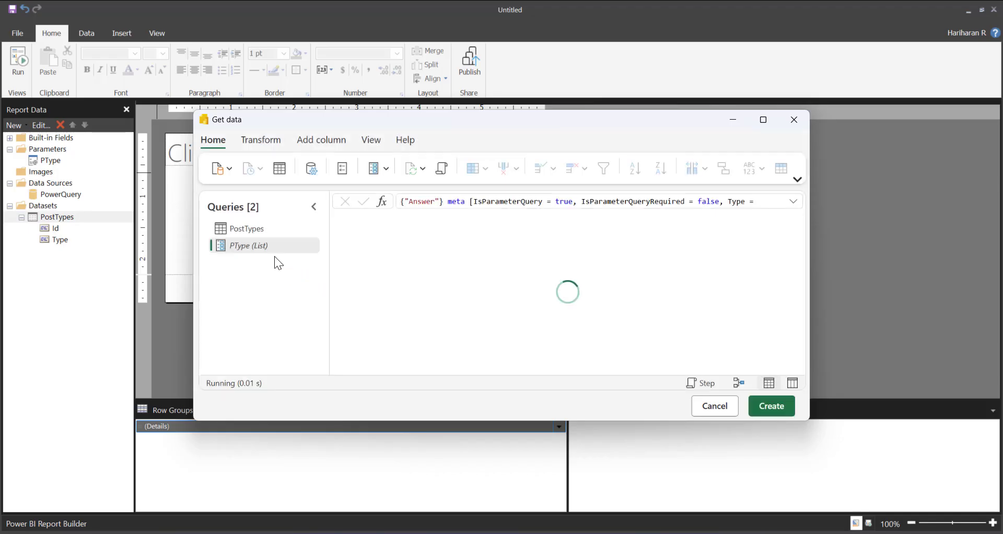
pyautogui.click(254, 233)
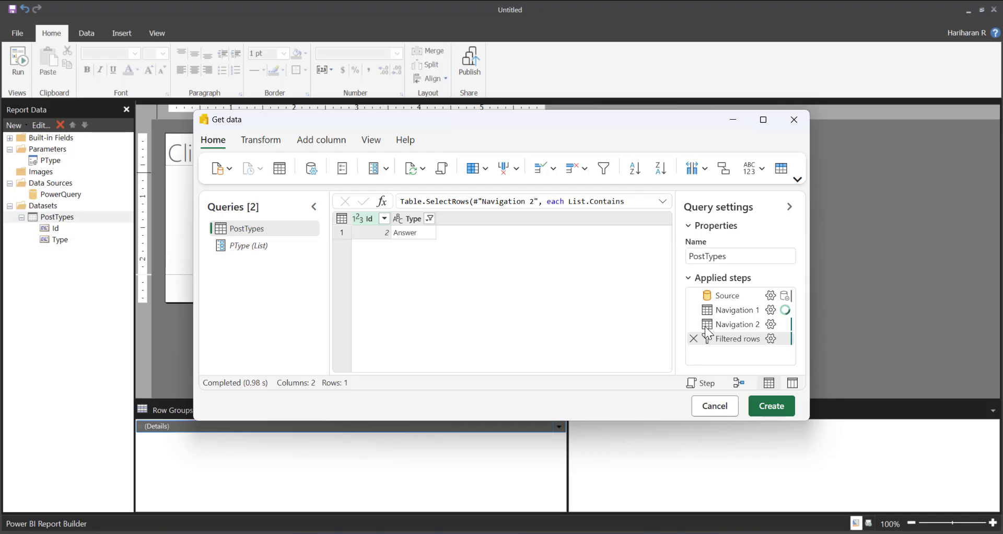
pyautogui.click(777, 413)
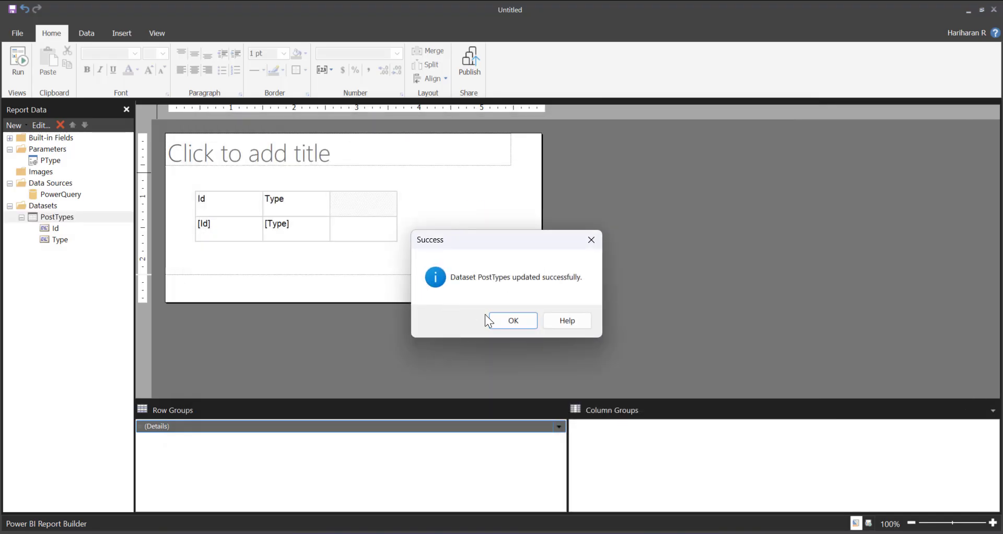
pyautogui.click(503, 322)
# Run the report from the design view with Wiki and Answer selected for PType
pyautogui.click(19, 64)
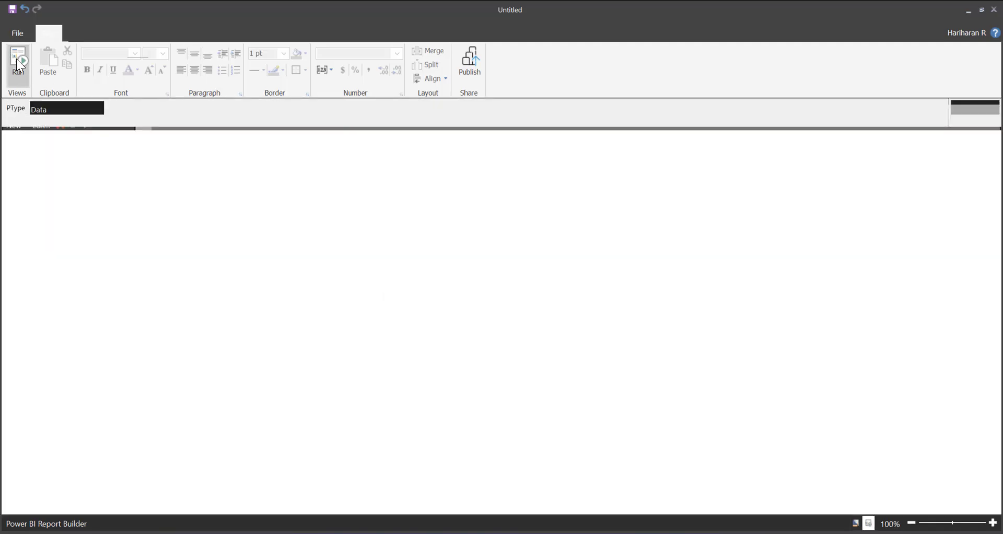
pyautogui.click(95, 108)
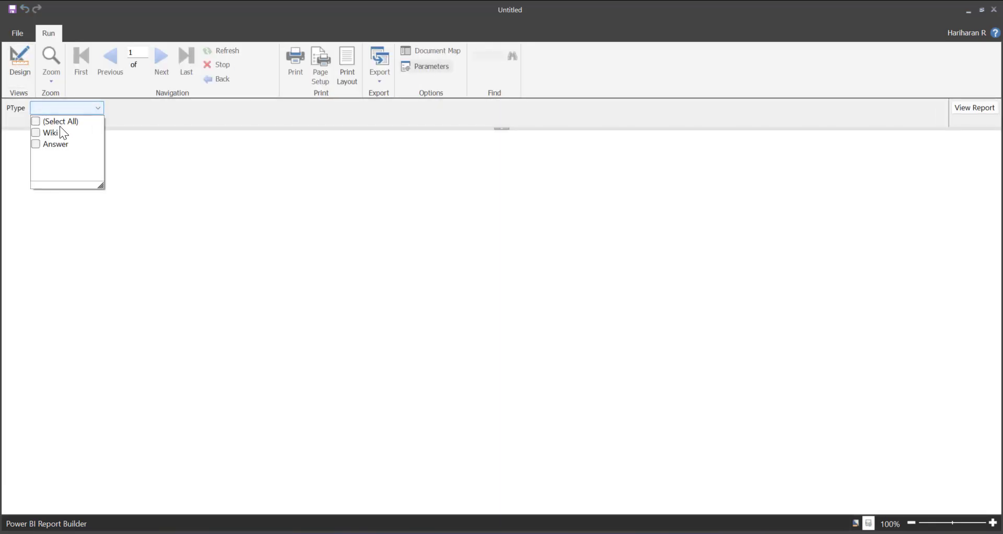
pyautogui.click(63, 132)
pyautogui.click(50, 143)
pyautogui.click(313, 159)
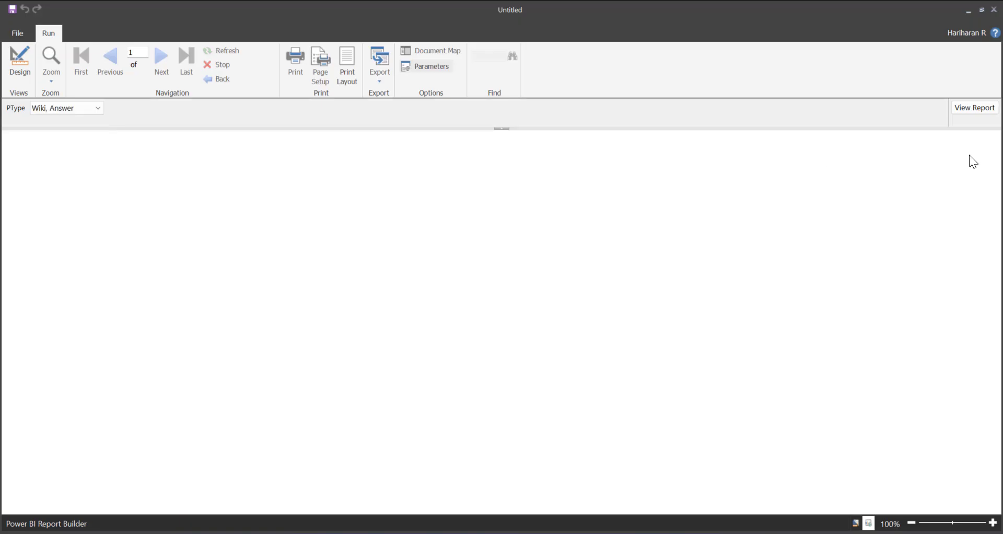
pyautogui.click(973, 110)
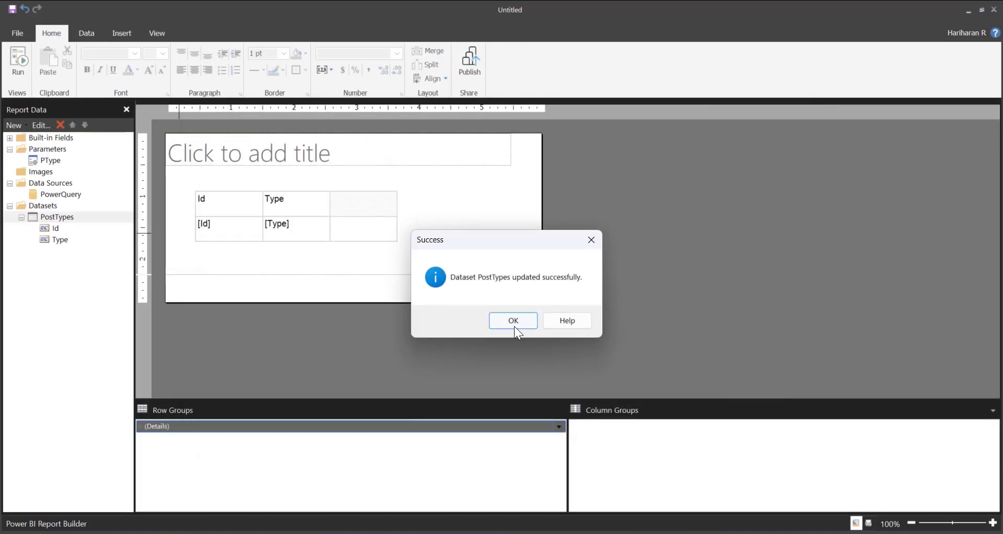
# Acknowledge the dataset update and publish the report as SO to the Paginated Reports folder of the Berry workspace
pyautogui.click(514, 326)
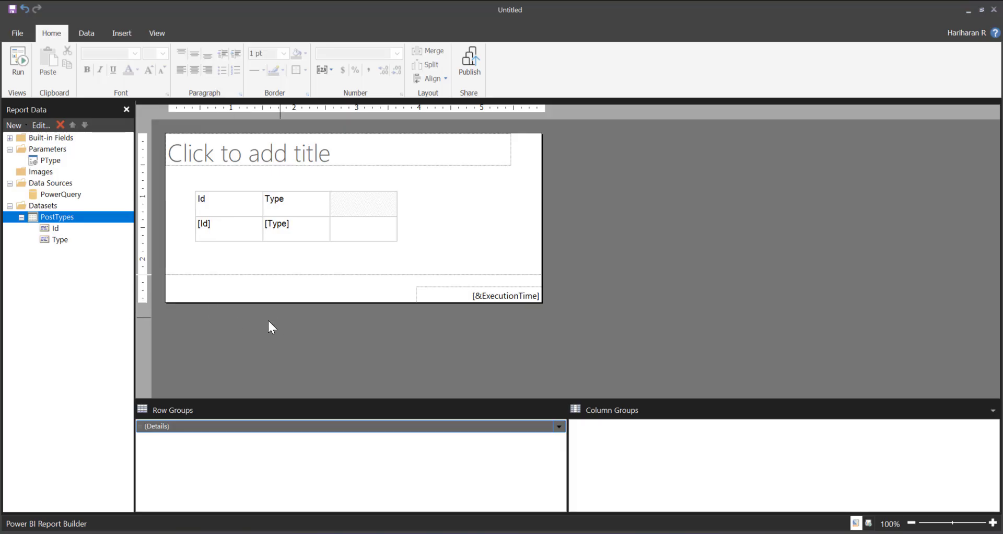
pyautogui.click(469, 69)
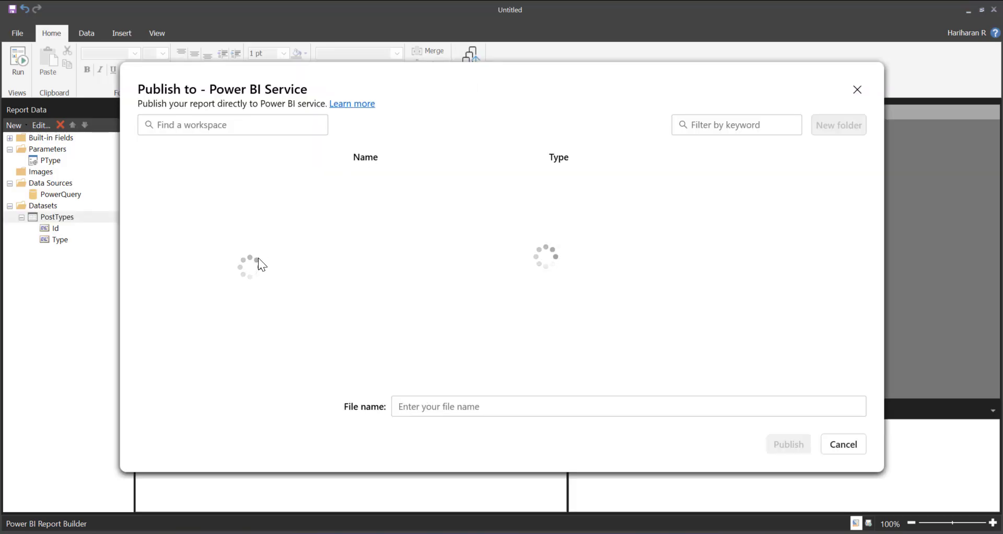
pyautogui.click(495, 406)
pyautogui.write('S')
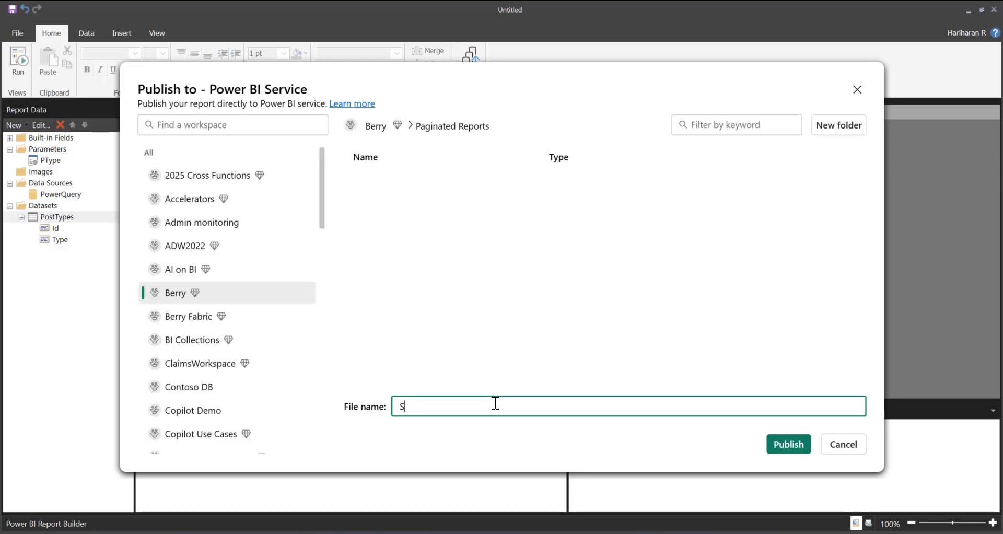
pyautogui.write('O')
pyautogui.click(788, 444)
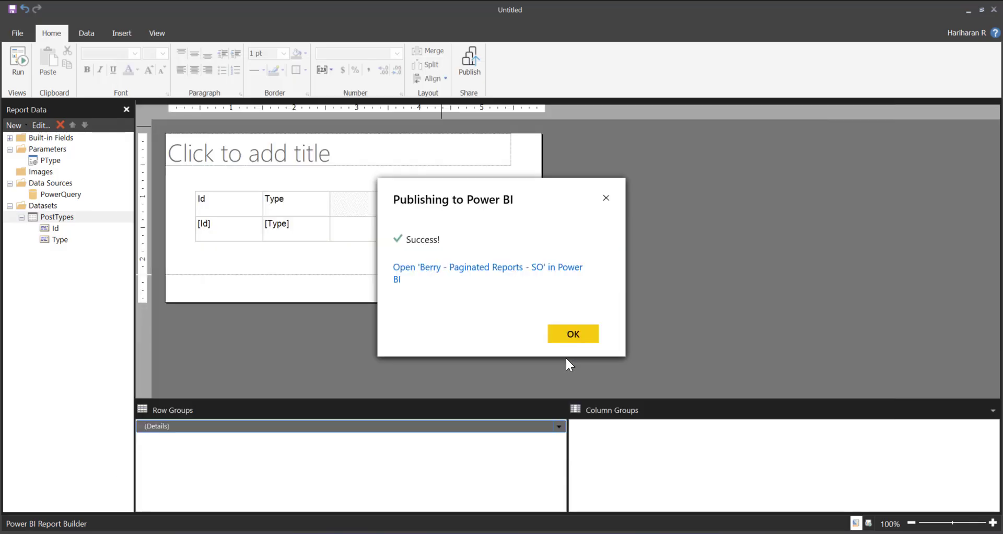
# Switch to the Power BI service, refresh the Paginated Reports folder, and open the published SO report
pyautogui.click(463, 278)
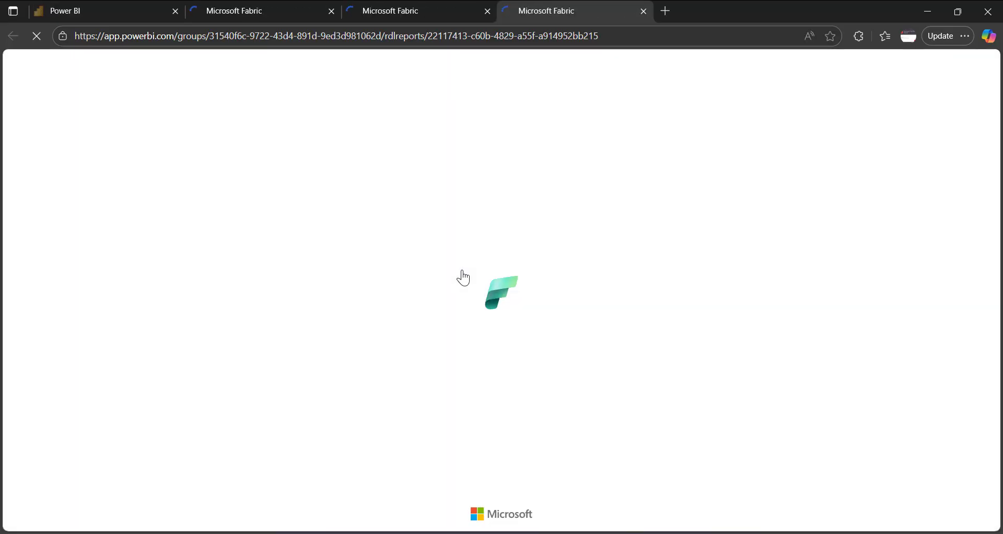
pyautogui.click(158, 9)
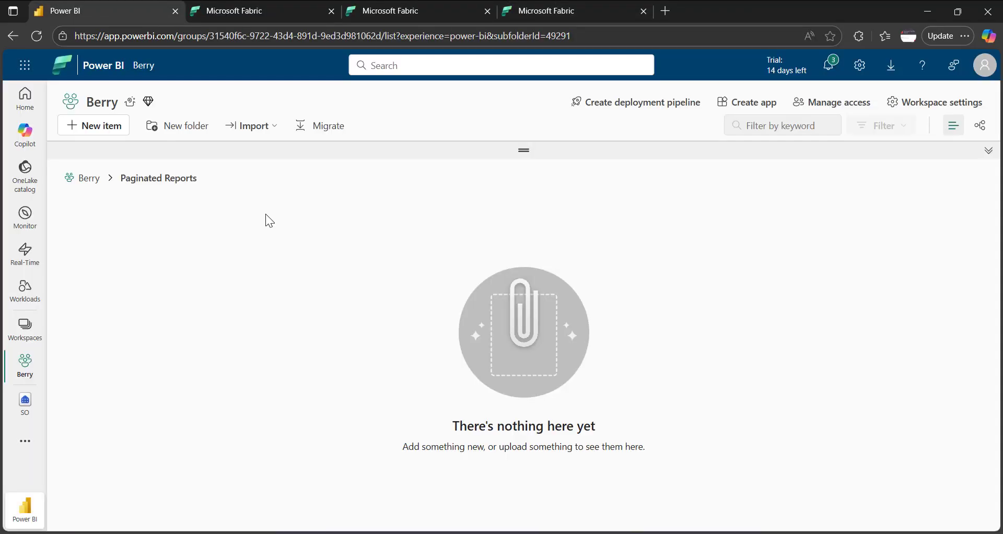
pyautogui.click(36, 35)
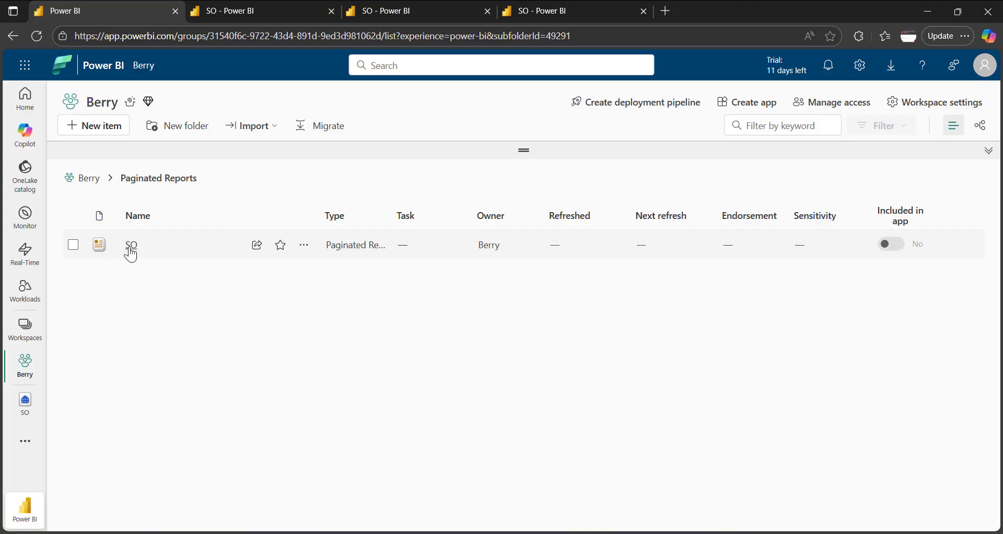
pyautogui.click(131, 246)
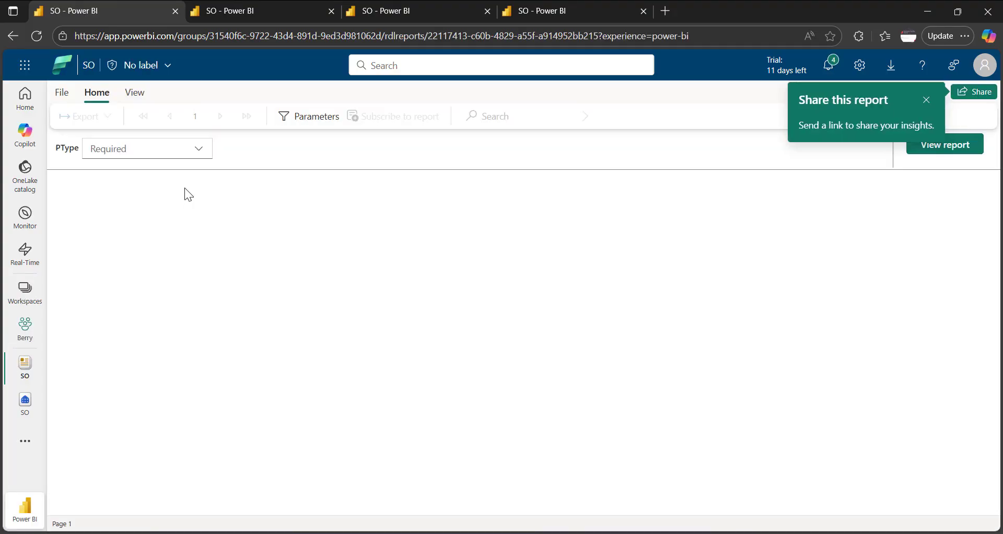
# View the published SO report with Wiki and Answer selected for PType
pyautogui.click(198, 150)
pyautogui.click(135, 180)
pyautogui.click(517, 258)
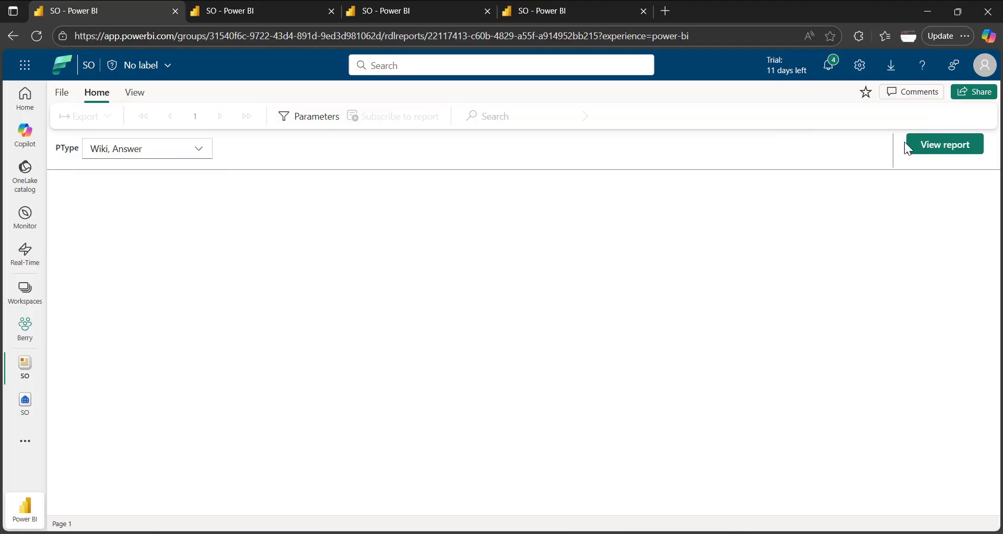
pyautogui.click(906, 145)
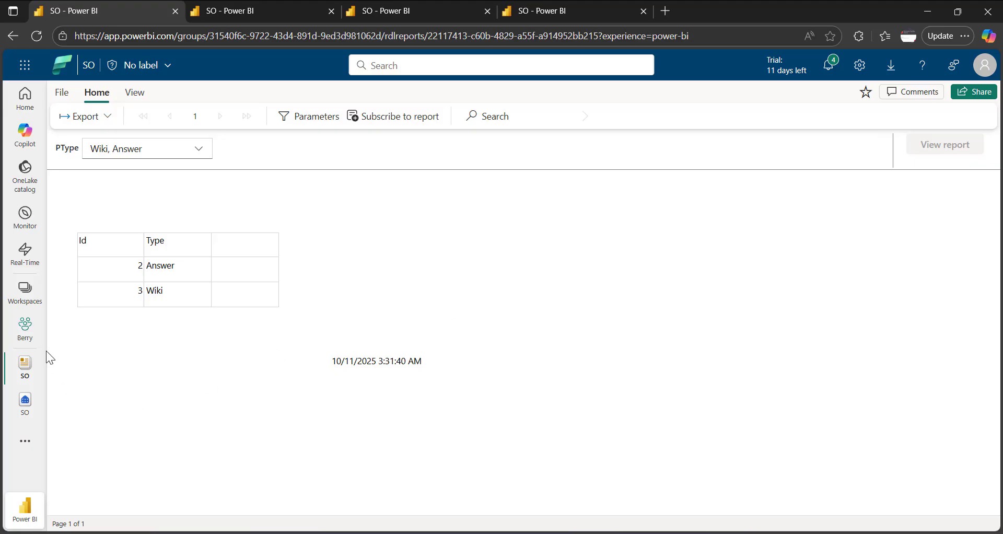
# Open the SO report's settings from the Berry workspace and look at the Data source credentials section
pyautogui.click(26, 328)
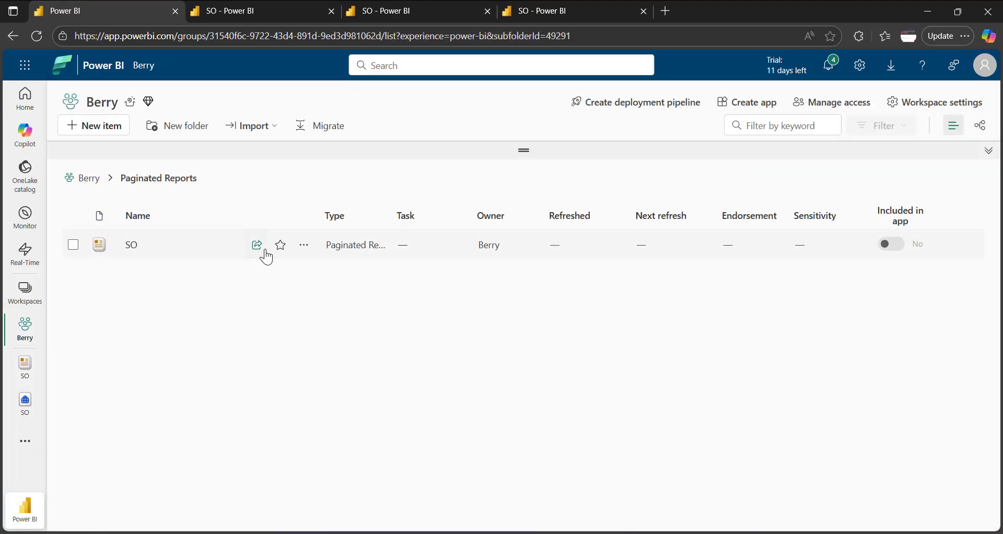
pyautogui.click(303, 245)
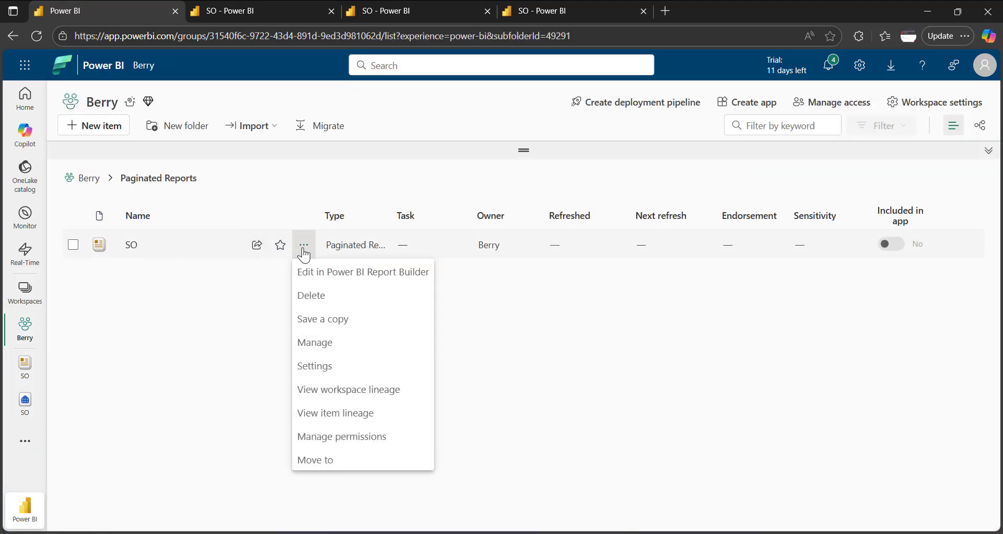
pyautogui.click(330, 349)
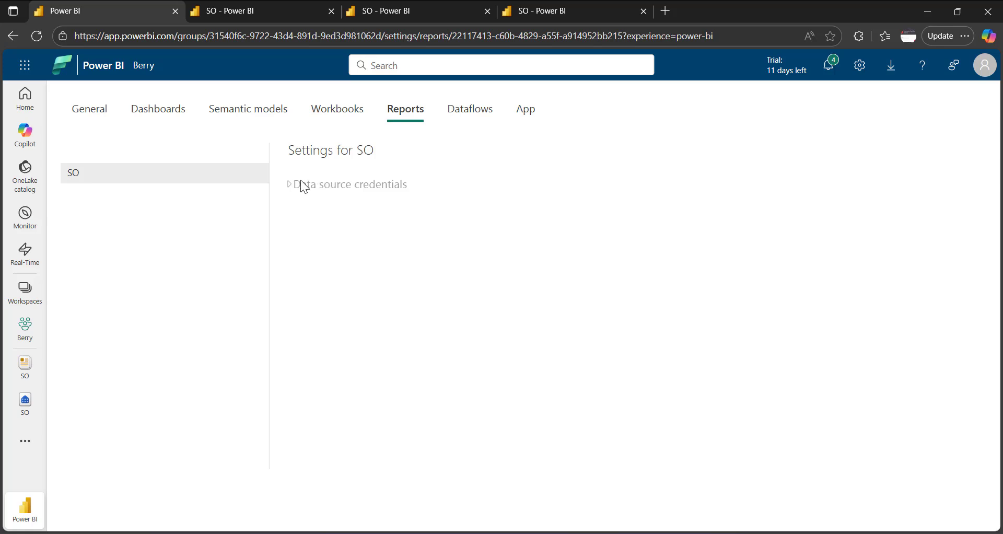
pyautogui.moveTo(303, 185); pyautogui.dragTo(415, 194)
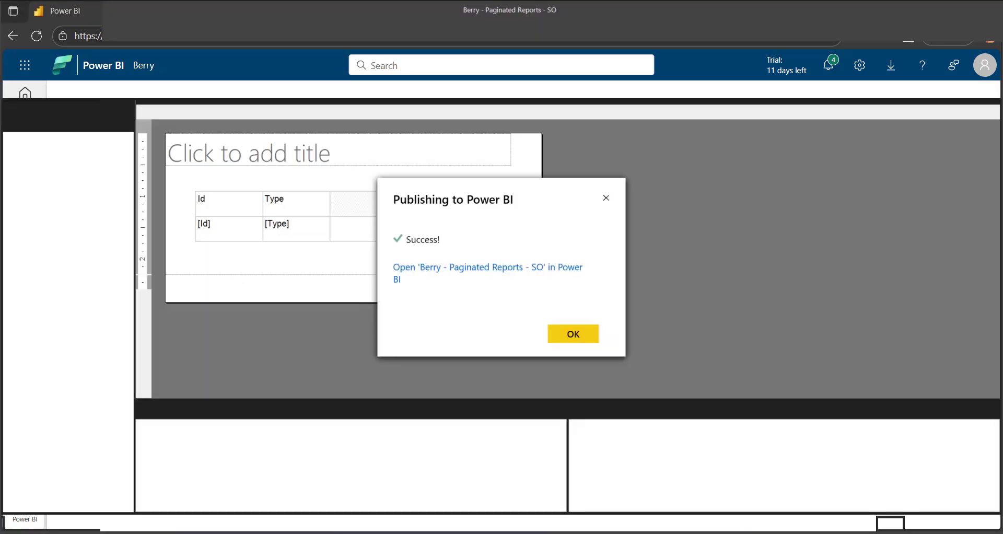
# Switch back to Power BI Report Builder, dismiss the publishing confirmation, and open the PostTypes mashup for editing
pyautogui.click(616, 504)
pyautogui.click(573, 333)
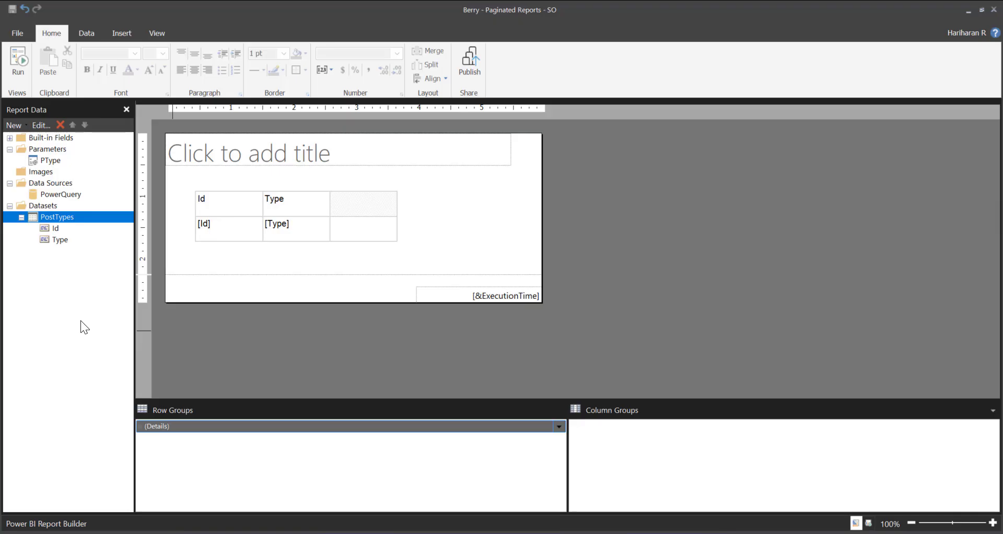
pyautogui.rightClick(61, 217)
pyautogui.click(99, 242)
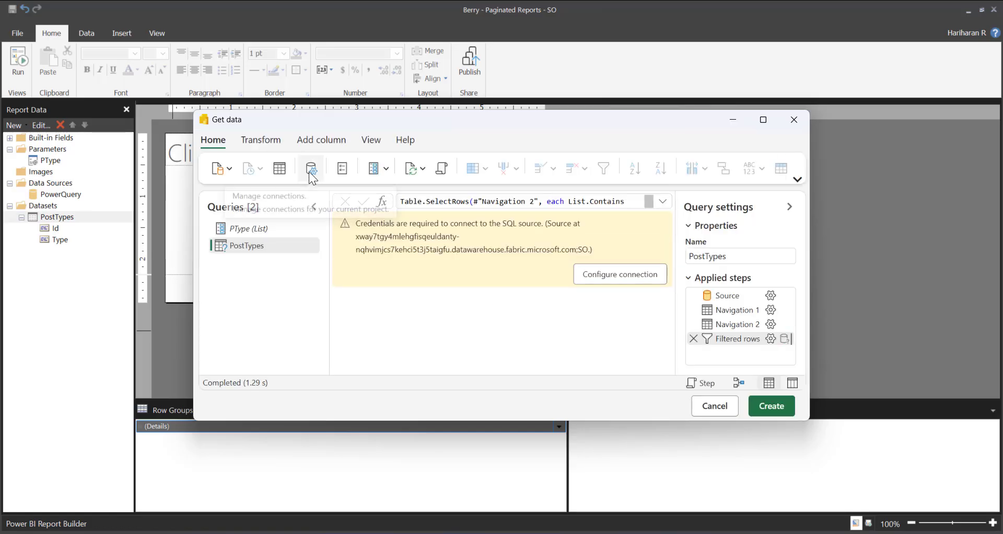
# Examine the available connections and authentication kinds for the unlinked SQL source, then cancel without connecting
pyautogui.click(311, 172)
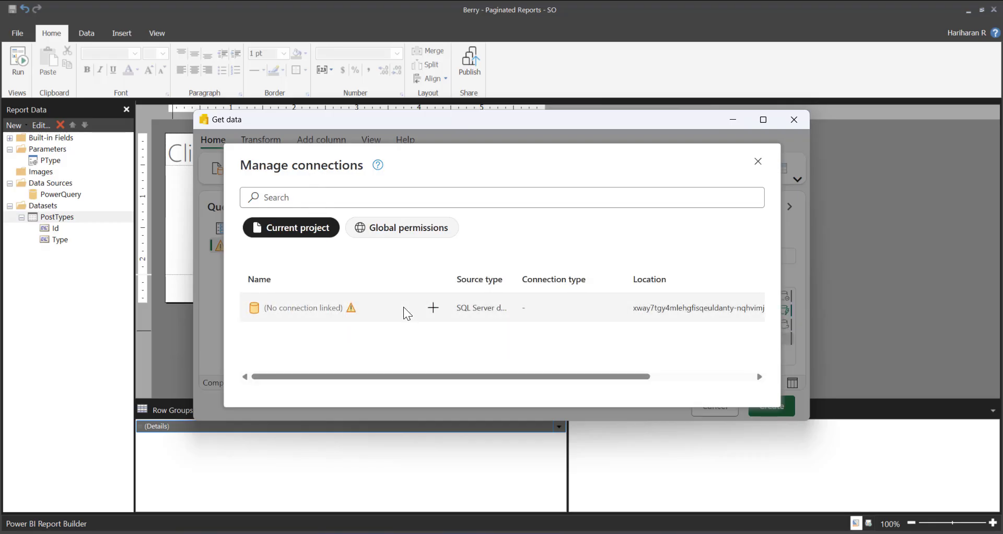
pyautogui.click(432, 309)
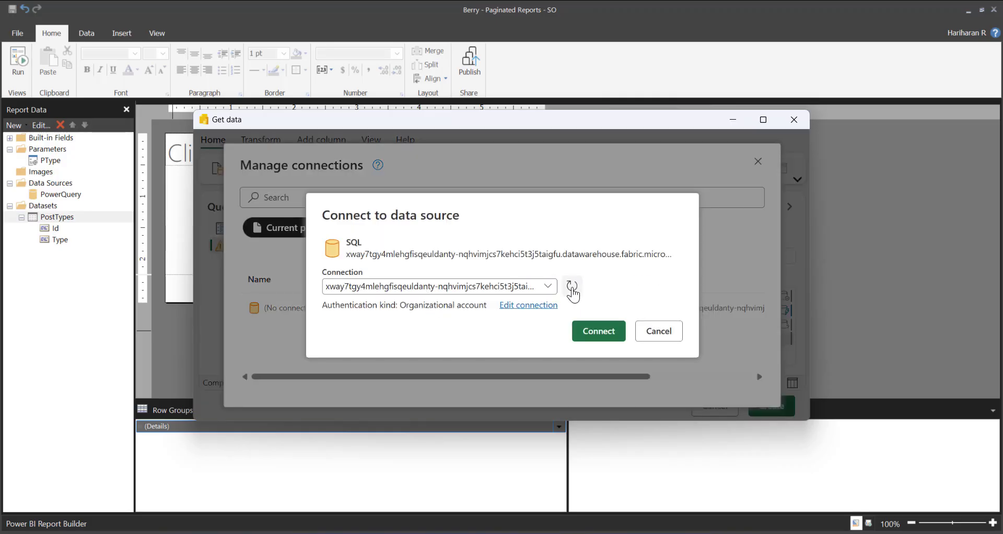
pyautogui.click(546, 286)
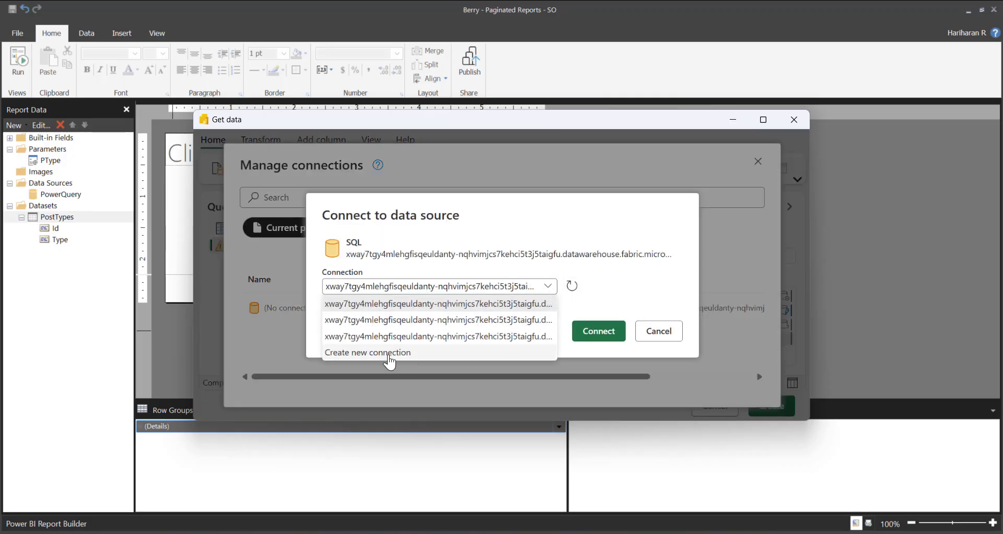
pyautogui.click(595, 304)
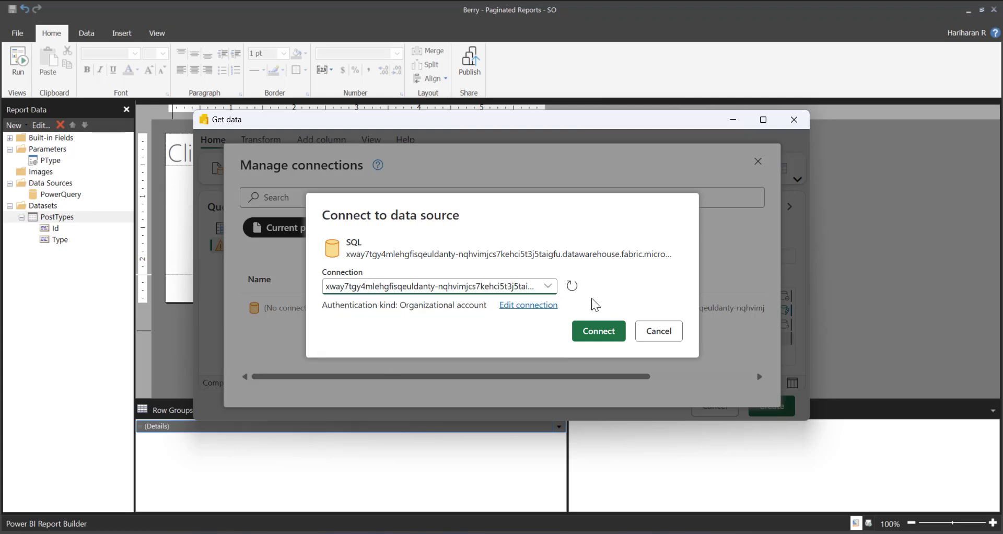
pyautogui.click(529, 306)
pyautogui.scroll(-1, 448, 315)
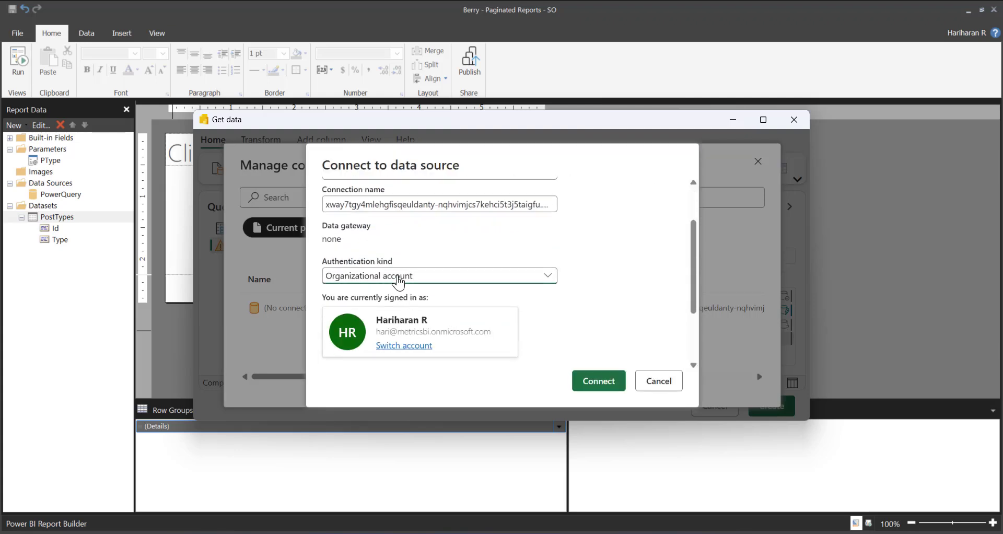
pyautogui.click(394, 276)
pyautogui.click(594, 278)
pyautogui.click(660, 380)
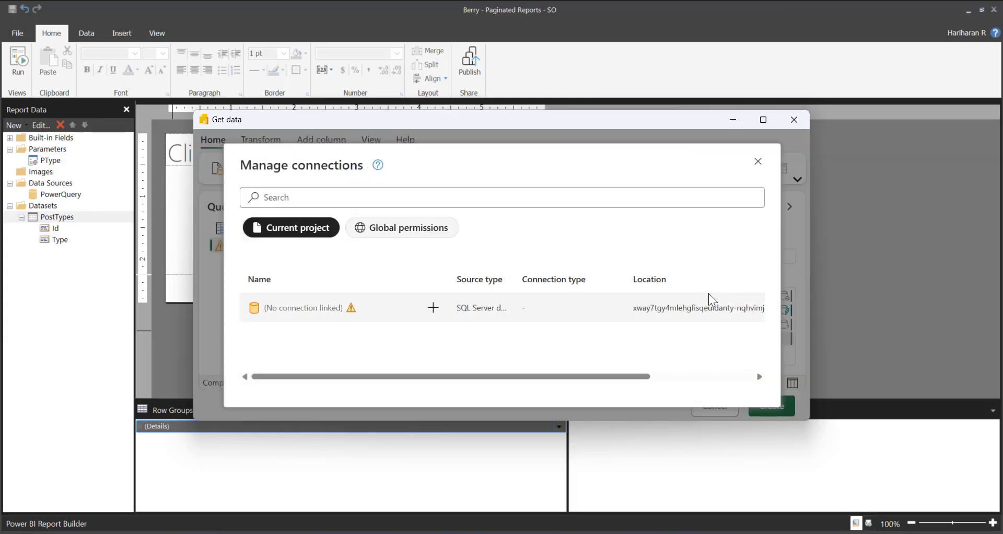